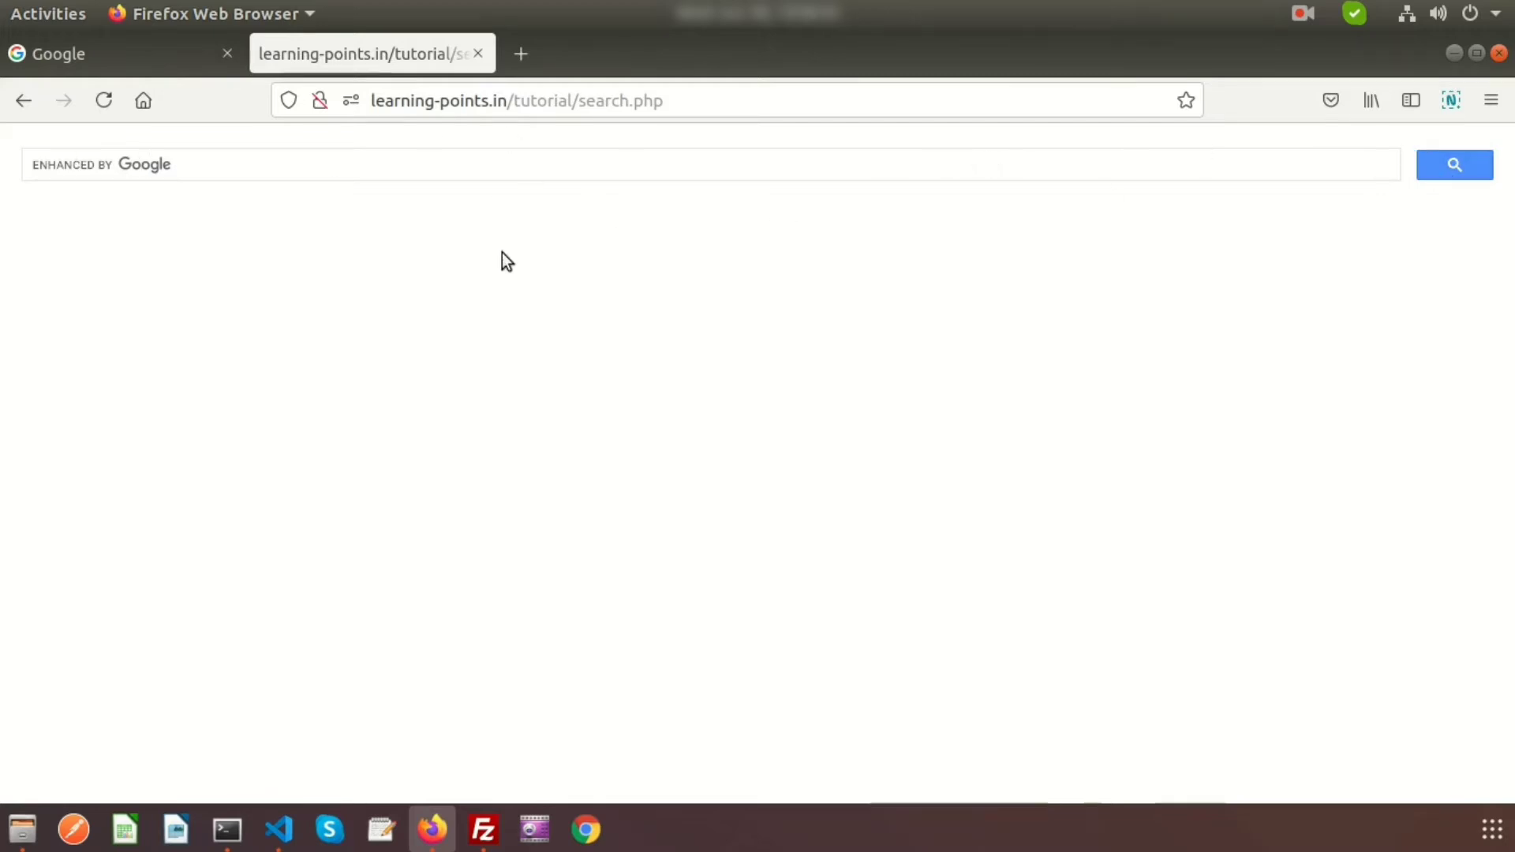
Step: Load learning-points.in in a new Firefox tab, then go back to the tutorial/search.php tab
left_click(522, 55)
type("l")
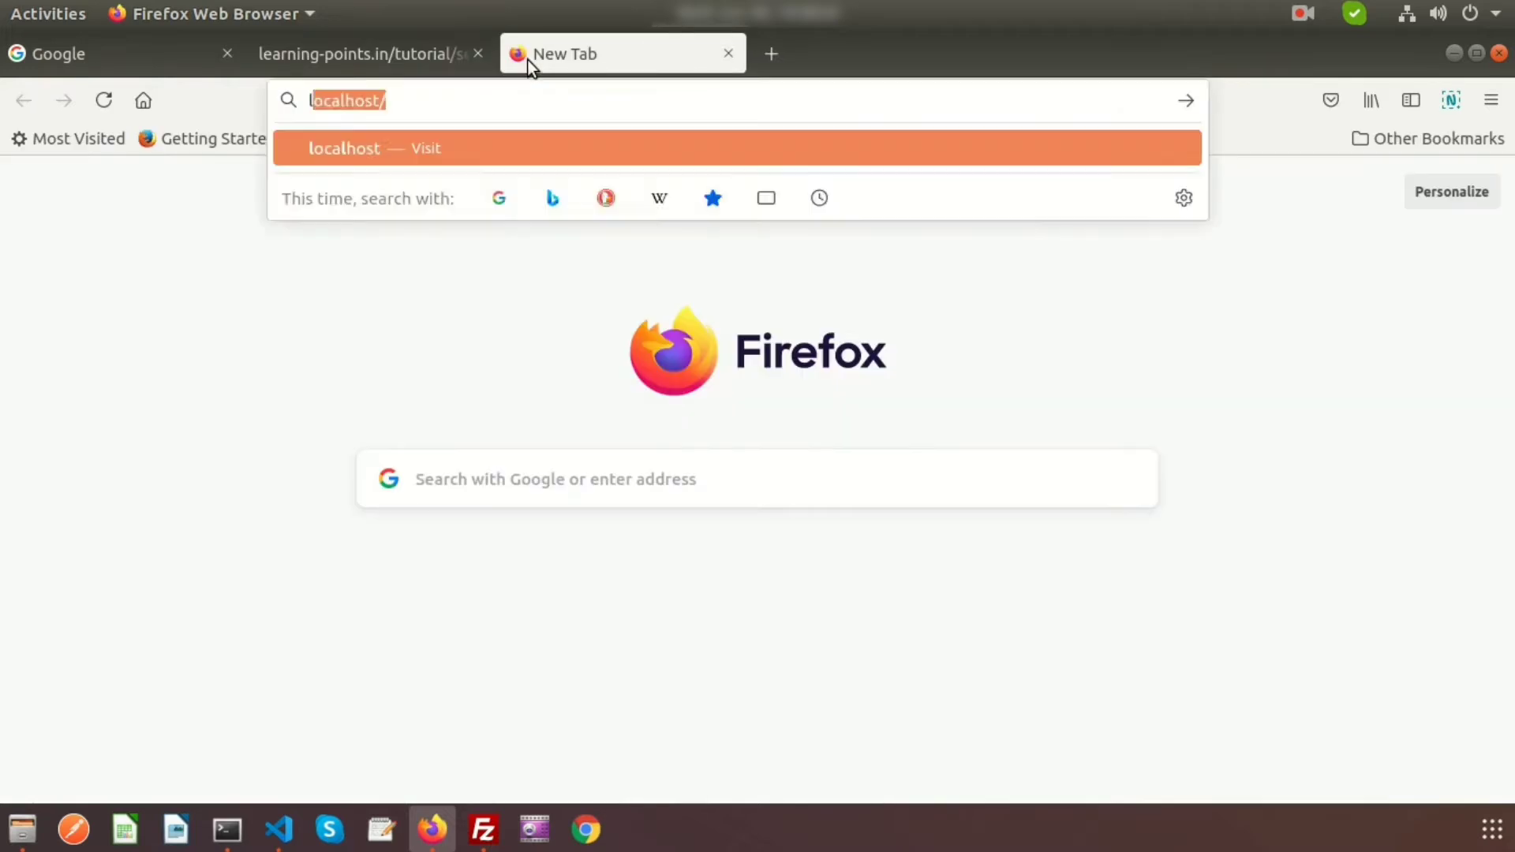
type("earning-points.in")
key("Return")
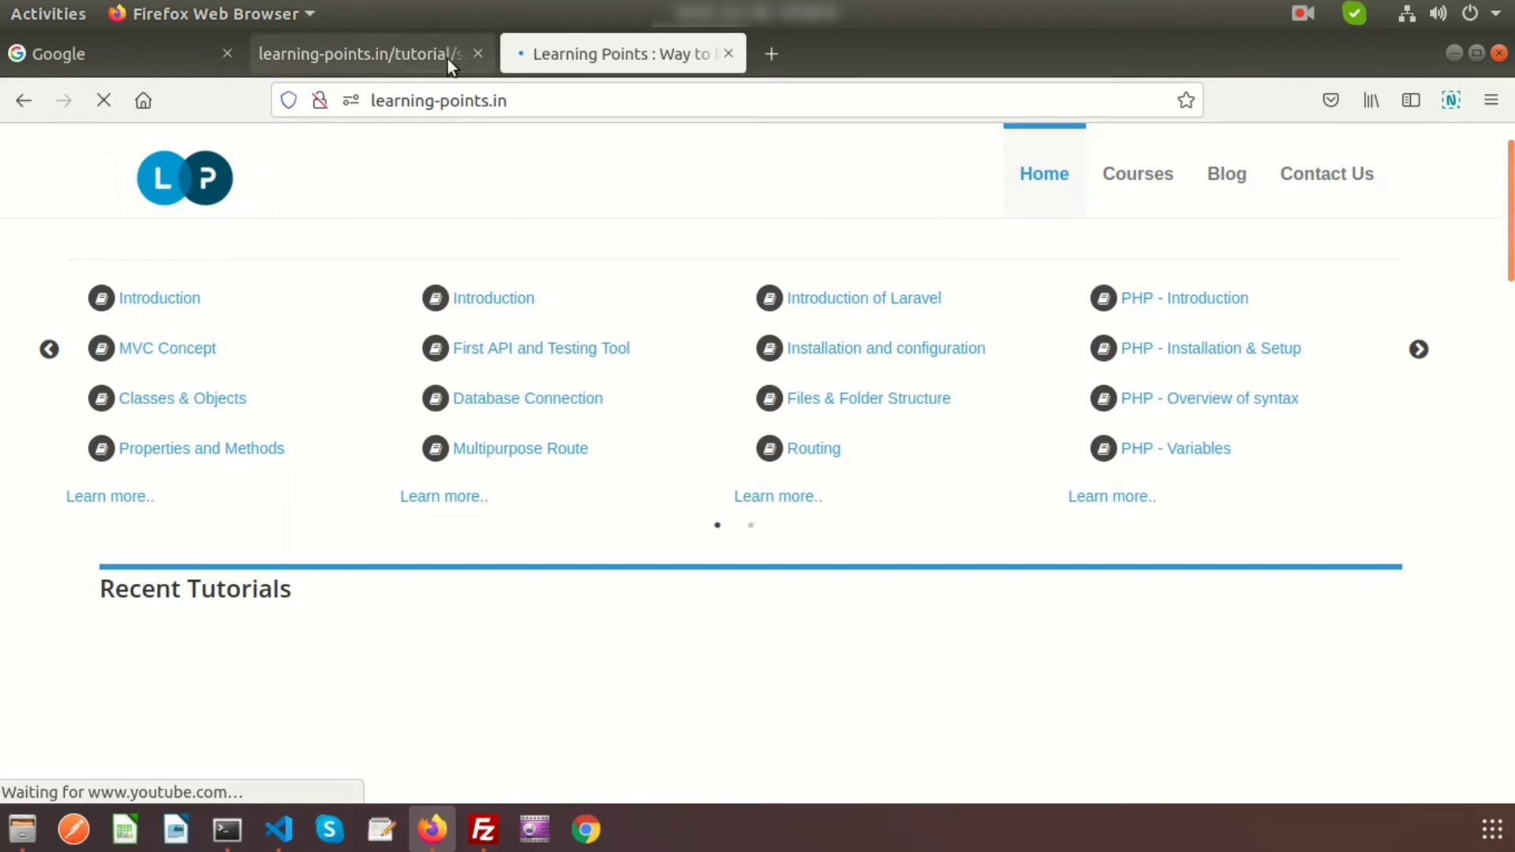
left_click(416, 57)
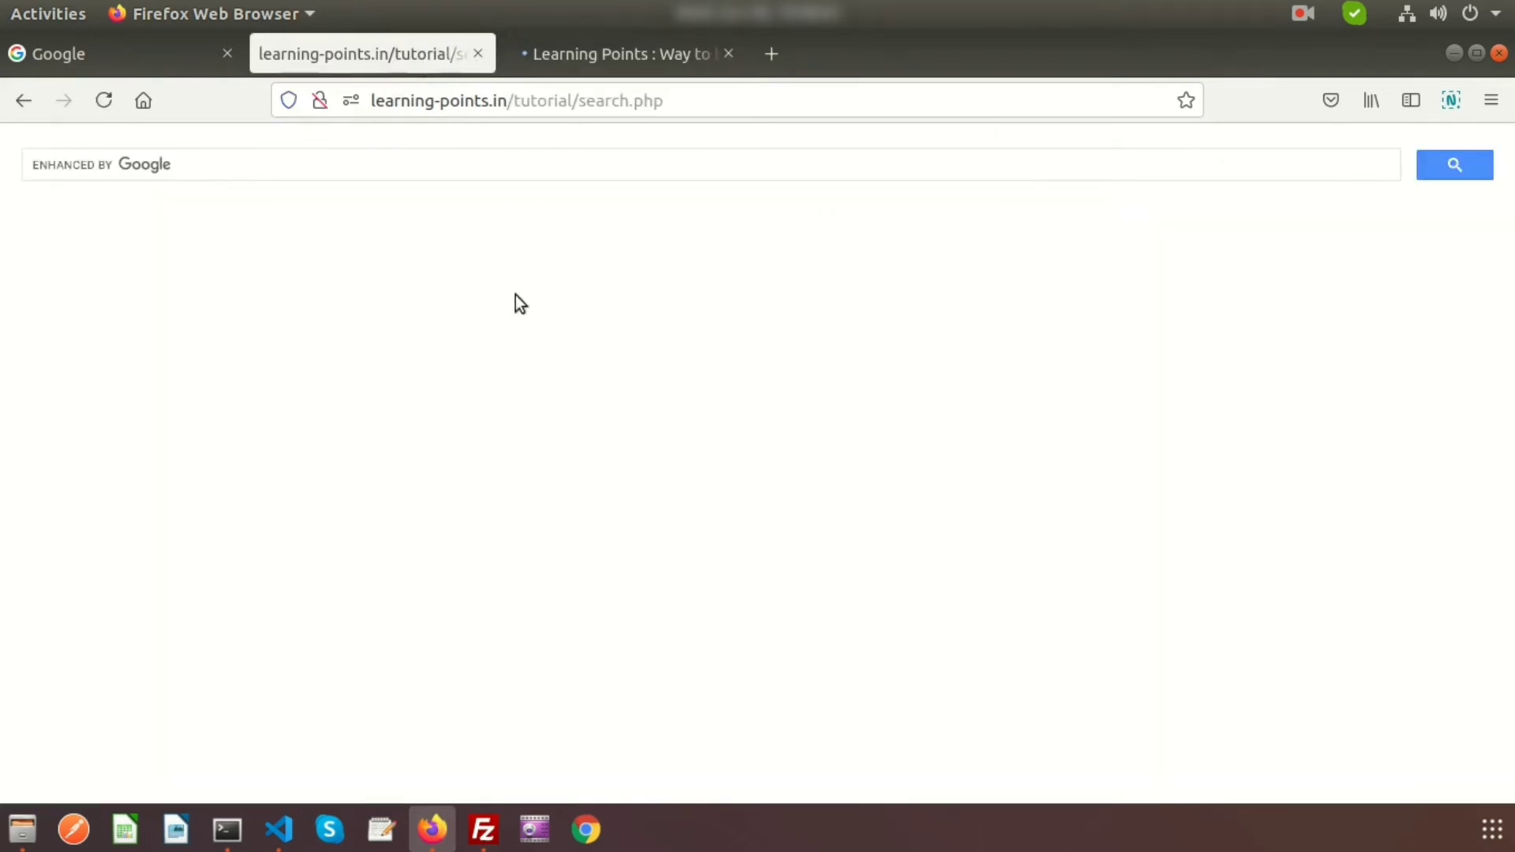
left_click(531, 162)
type("php")
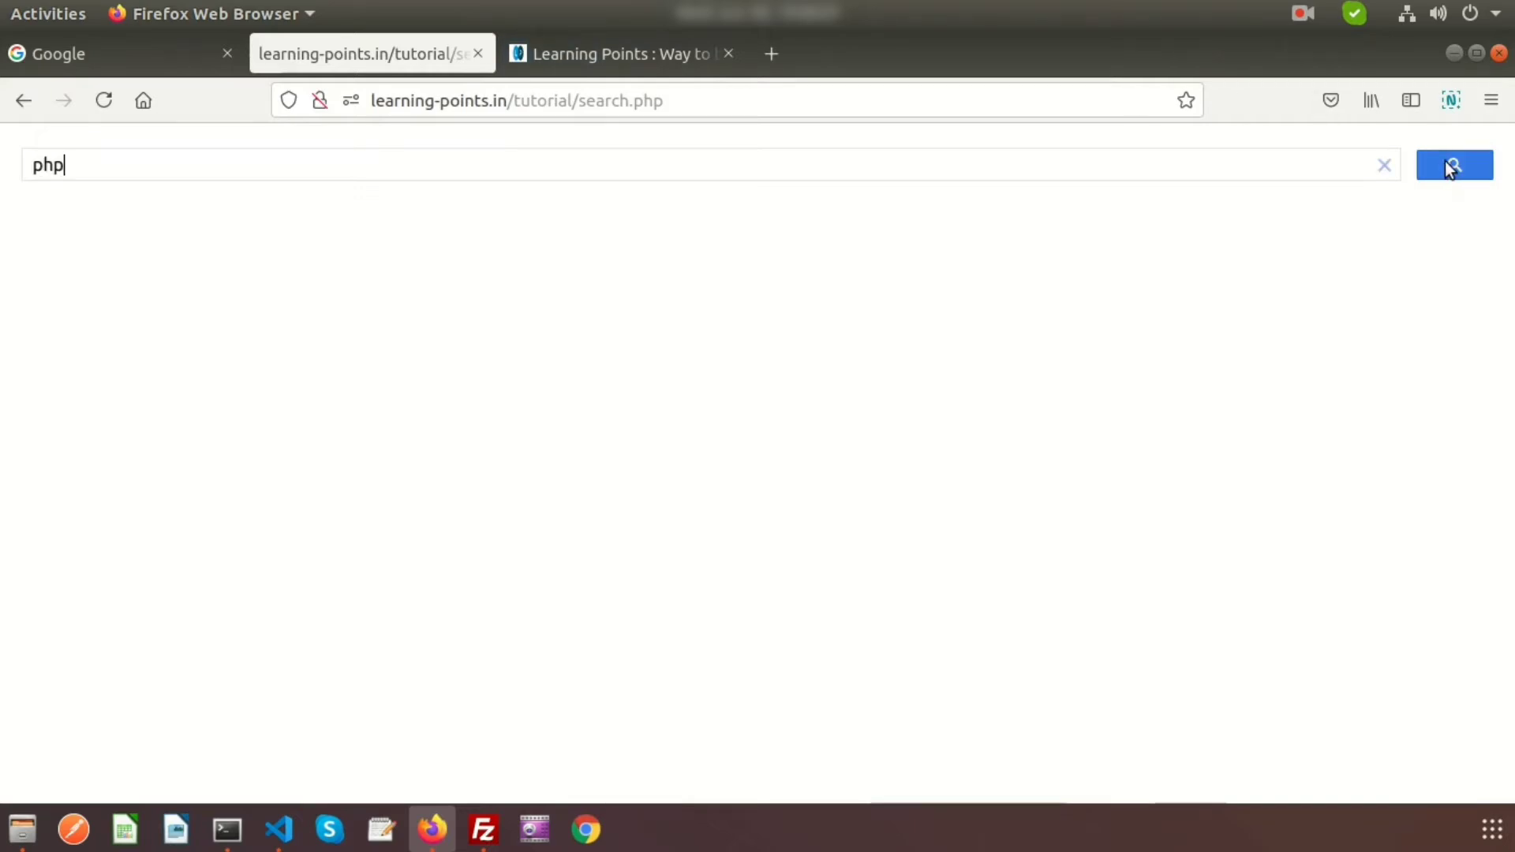
left_click(1449, 167)
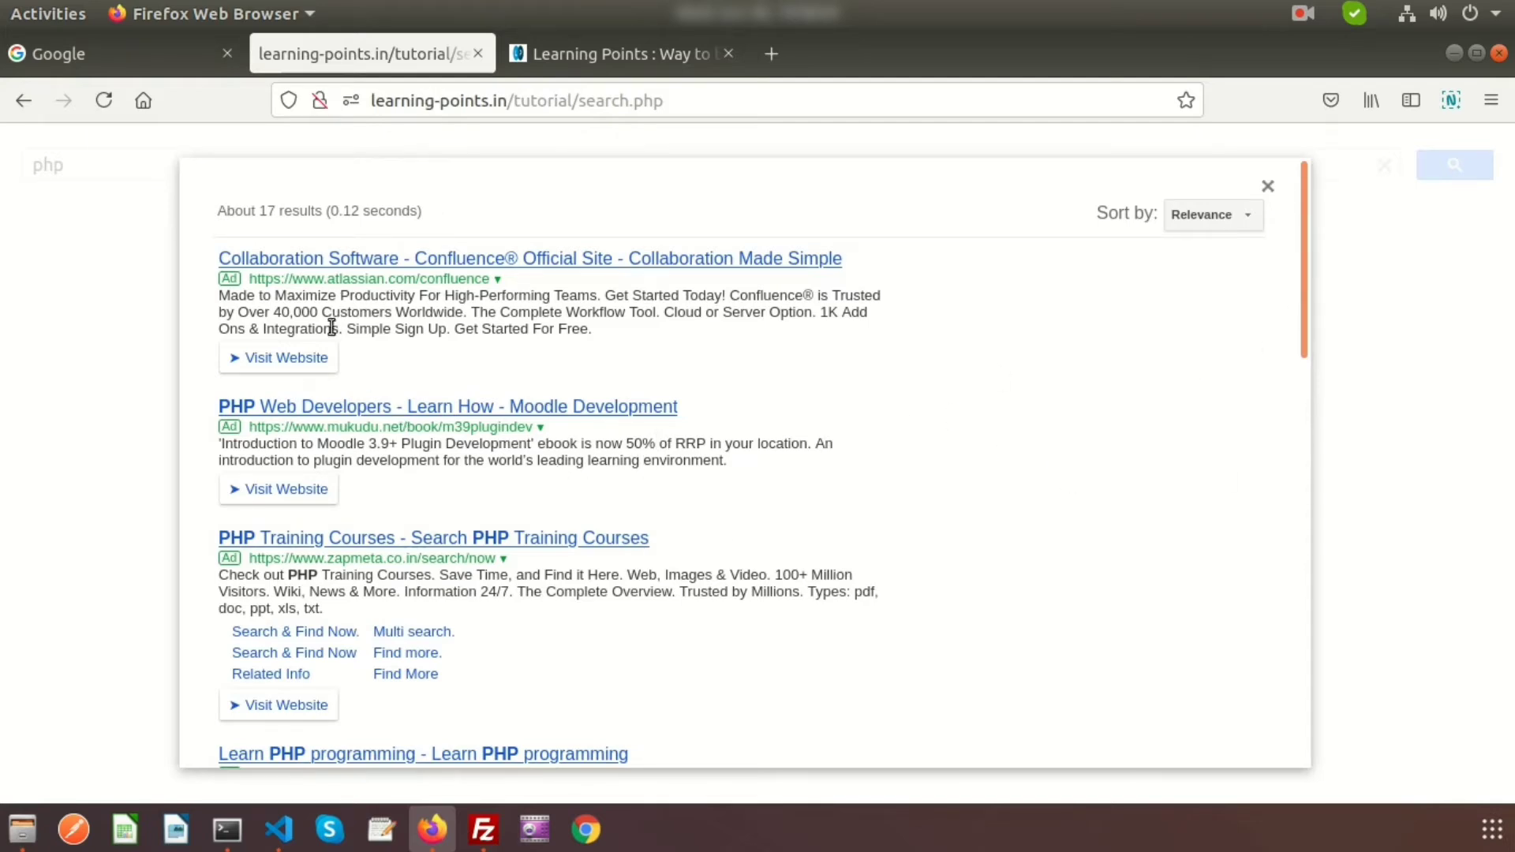
scroll(294, 436, "down", 2)
scroll(301, 432, "down", 3)
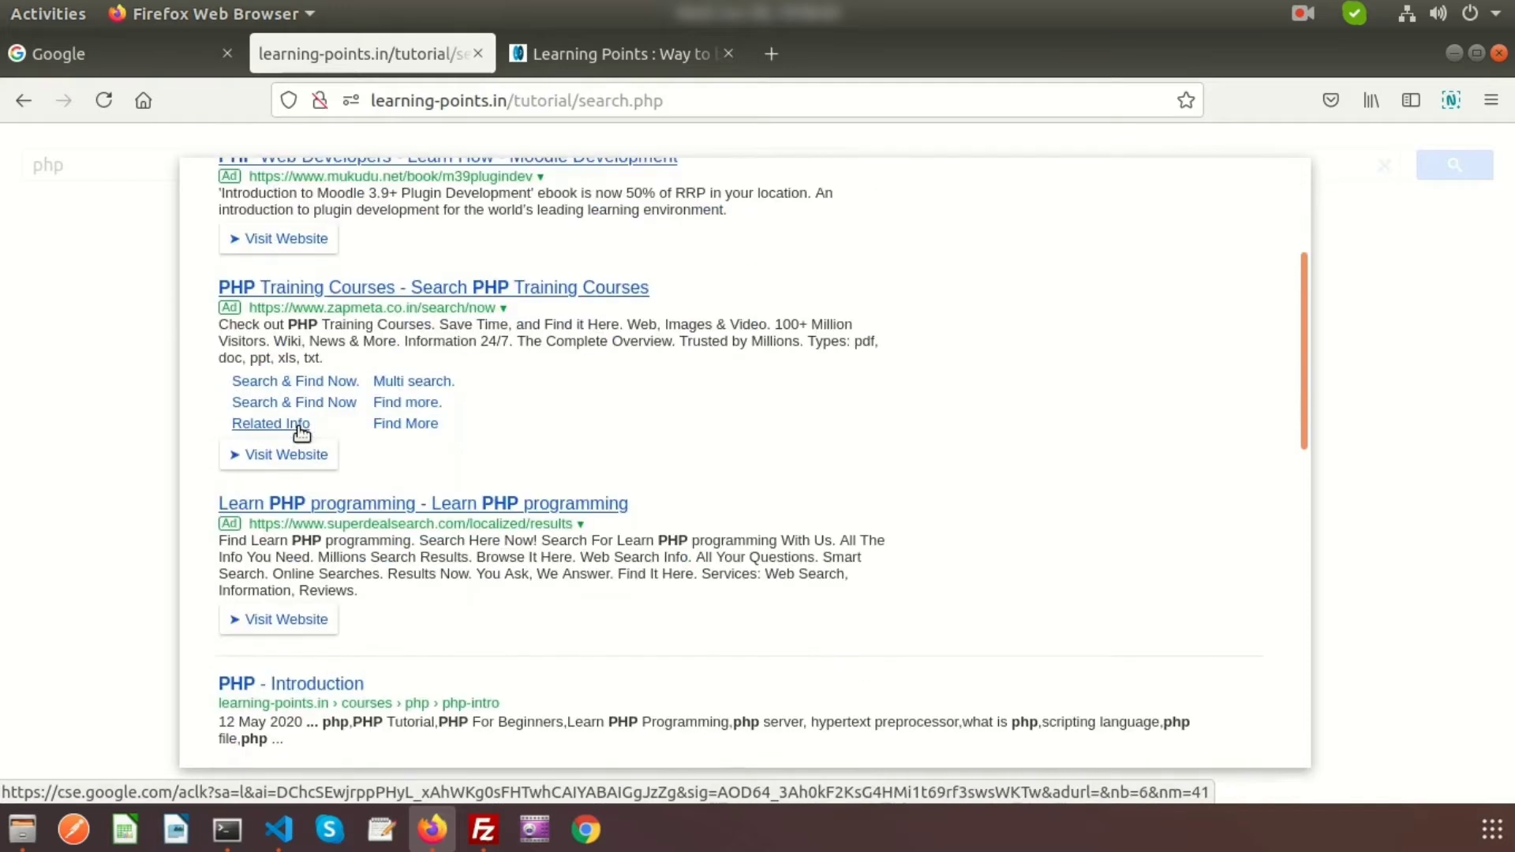
scroll(300, 432, "down", 5)
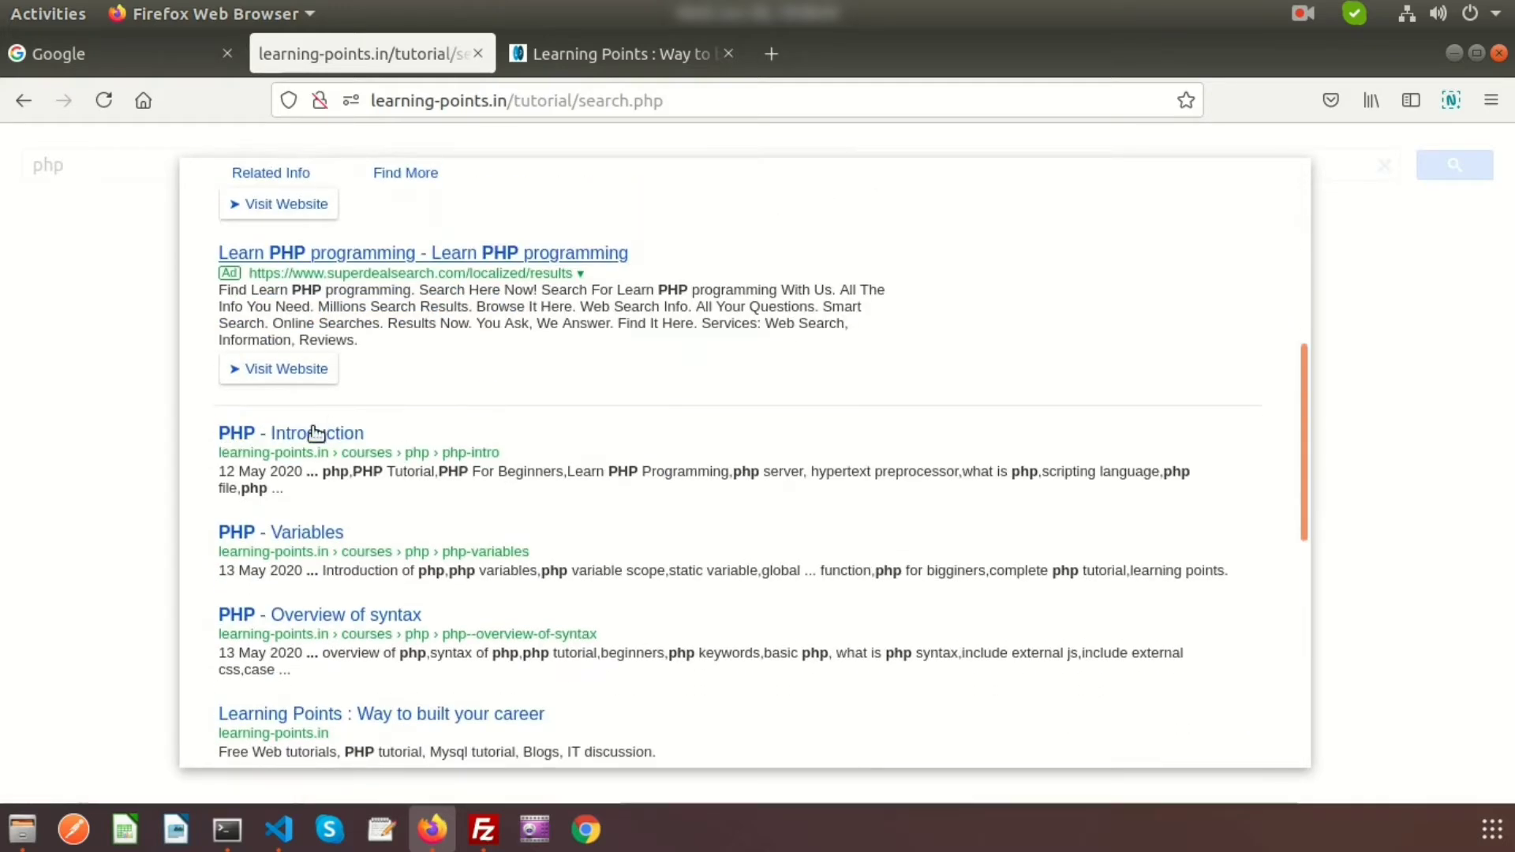
scroll(263, 457, "down", 3)
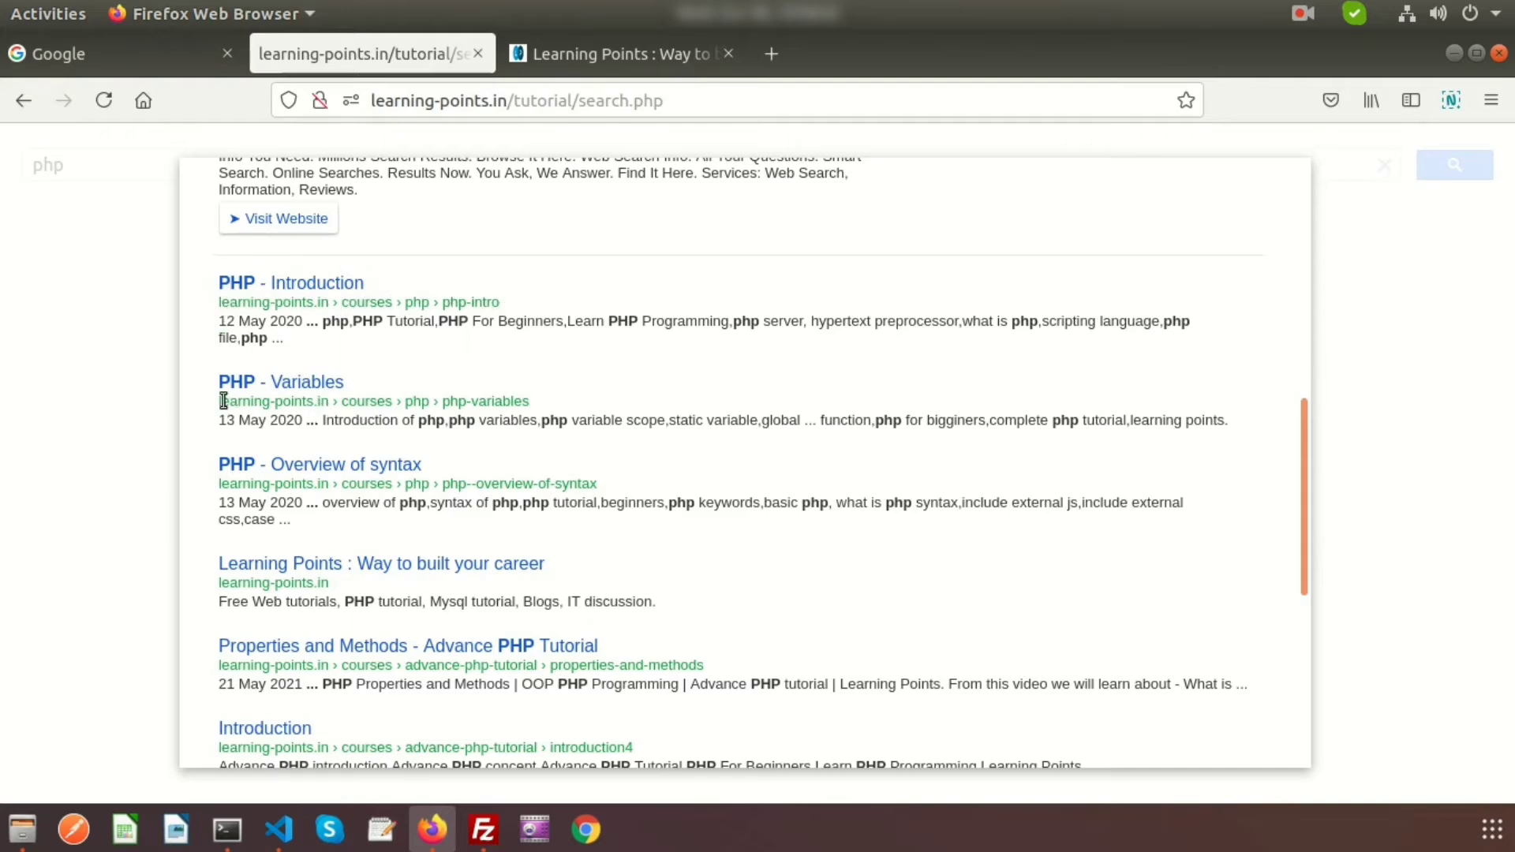
scroll(378, 481, "down", 4)
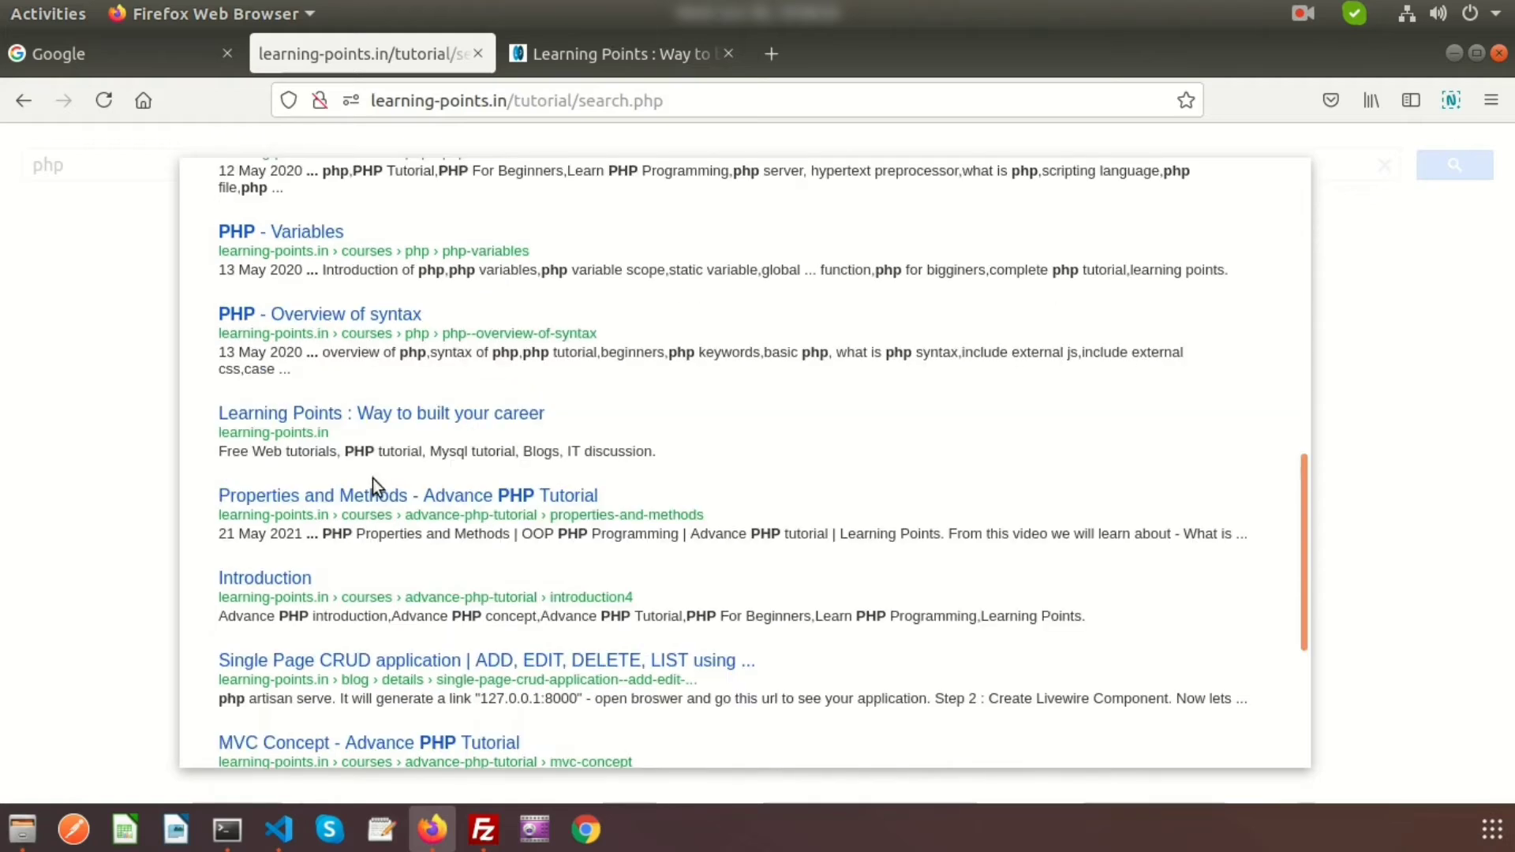
scroll(305, 476, "down", 4)
scroll(304, 475, "down", 3)
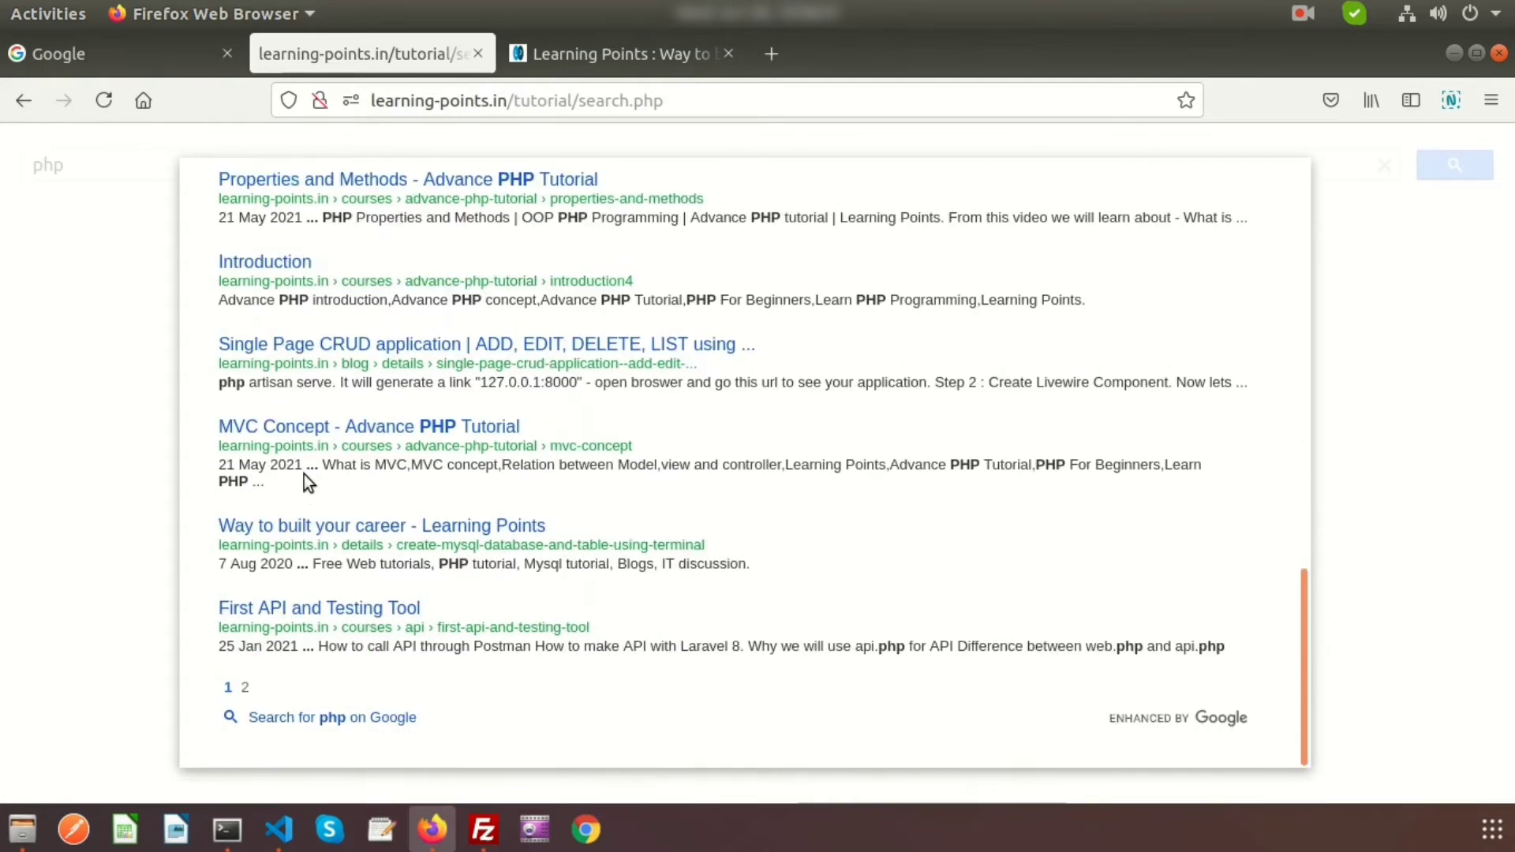
left_click(242, 687)
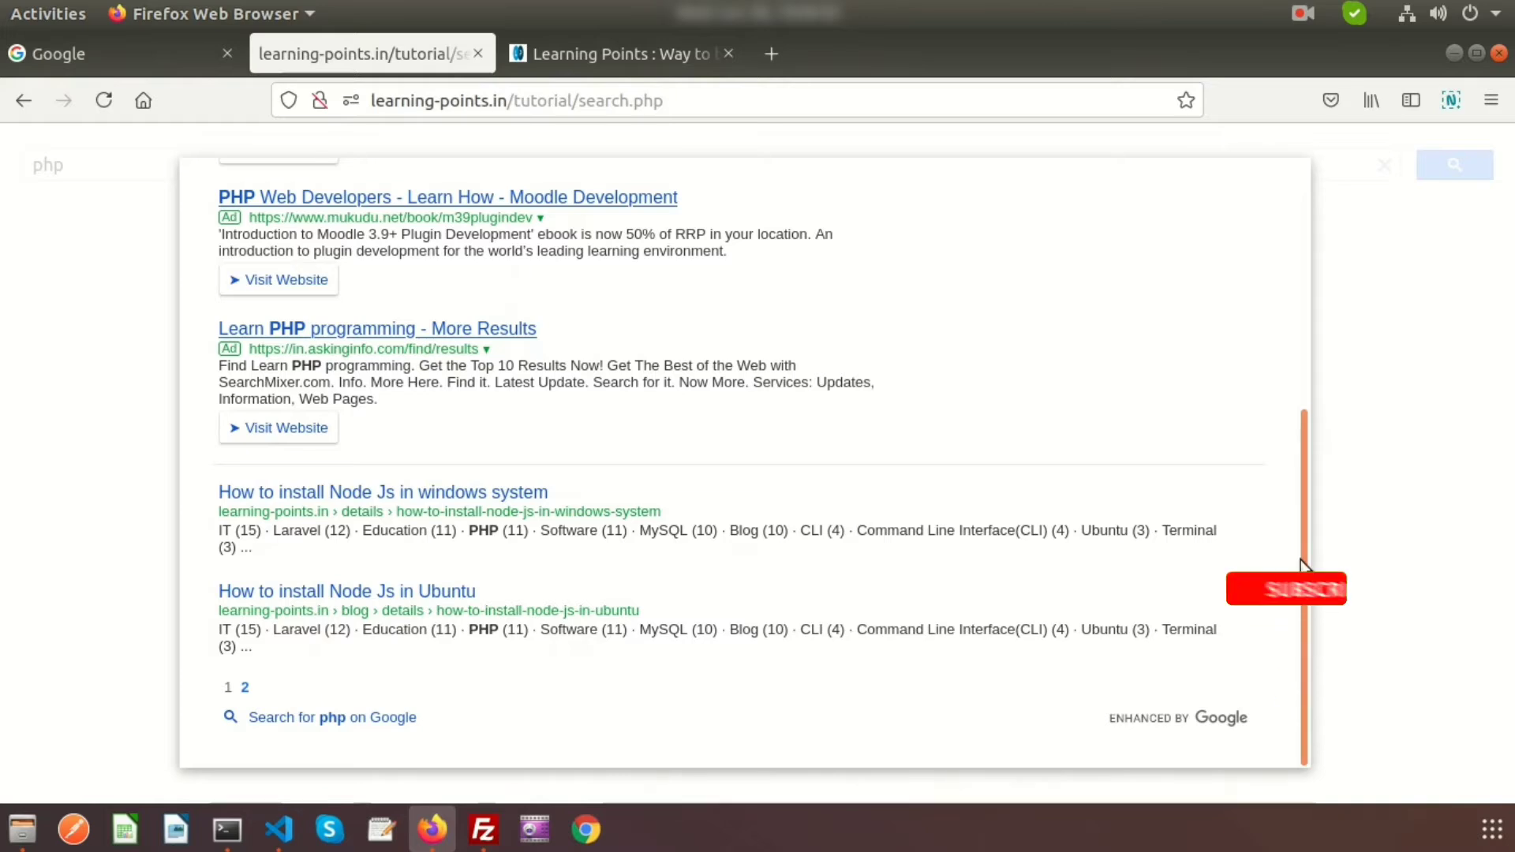
scroll(1345, 235, "up", 5)
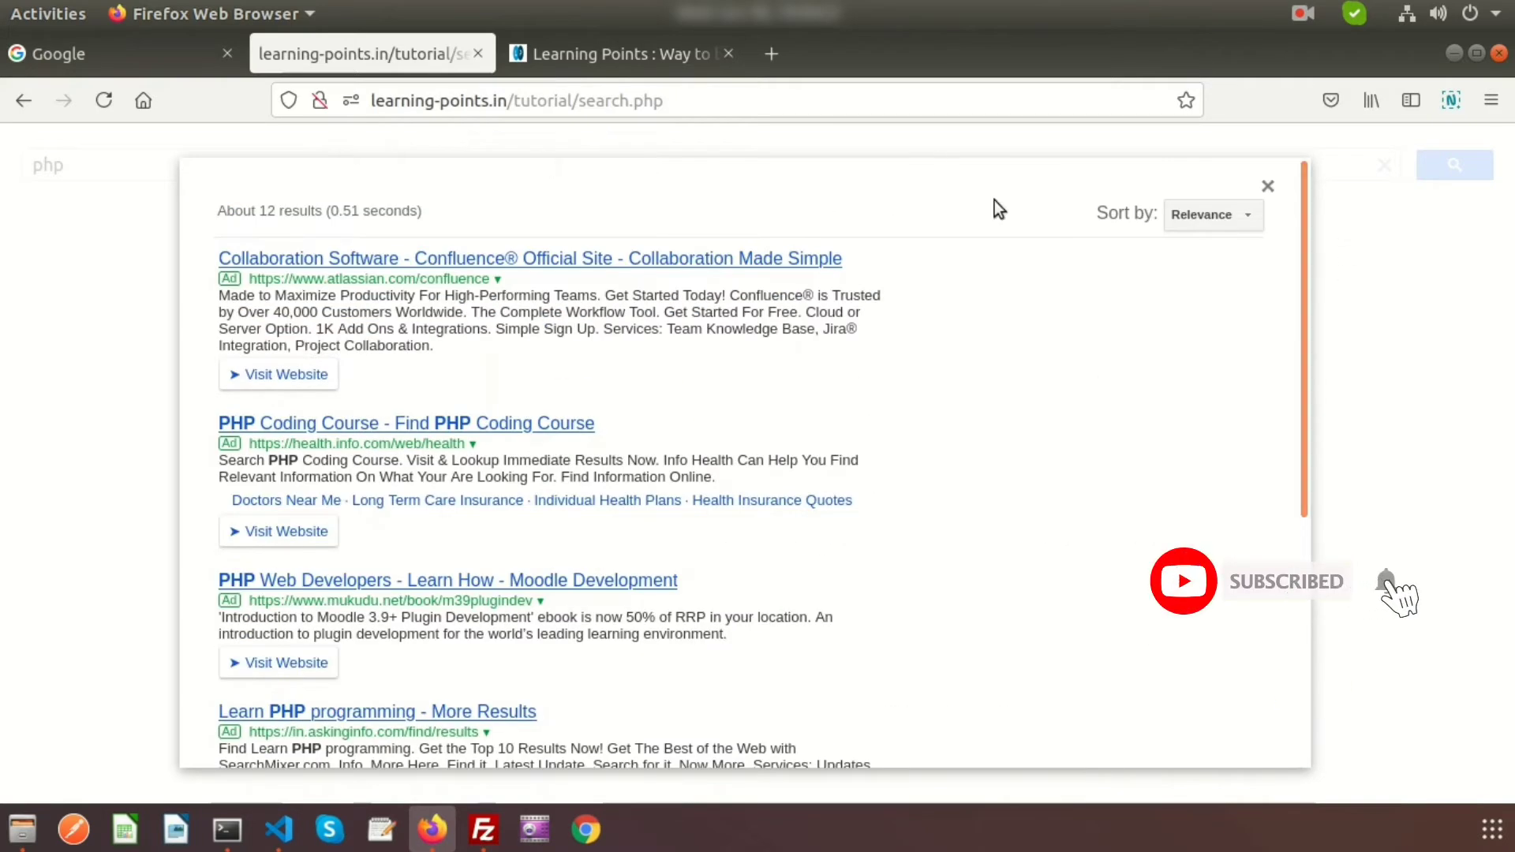
left_click(1268, 186)
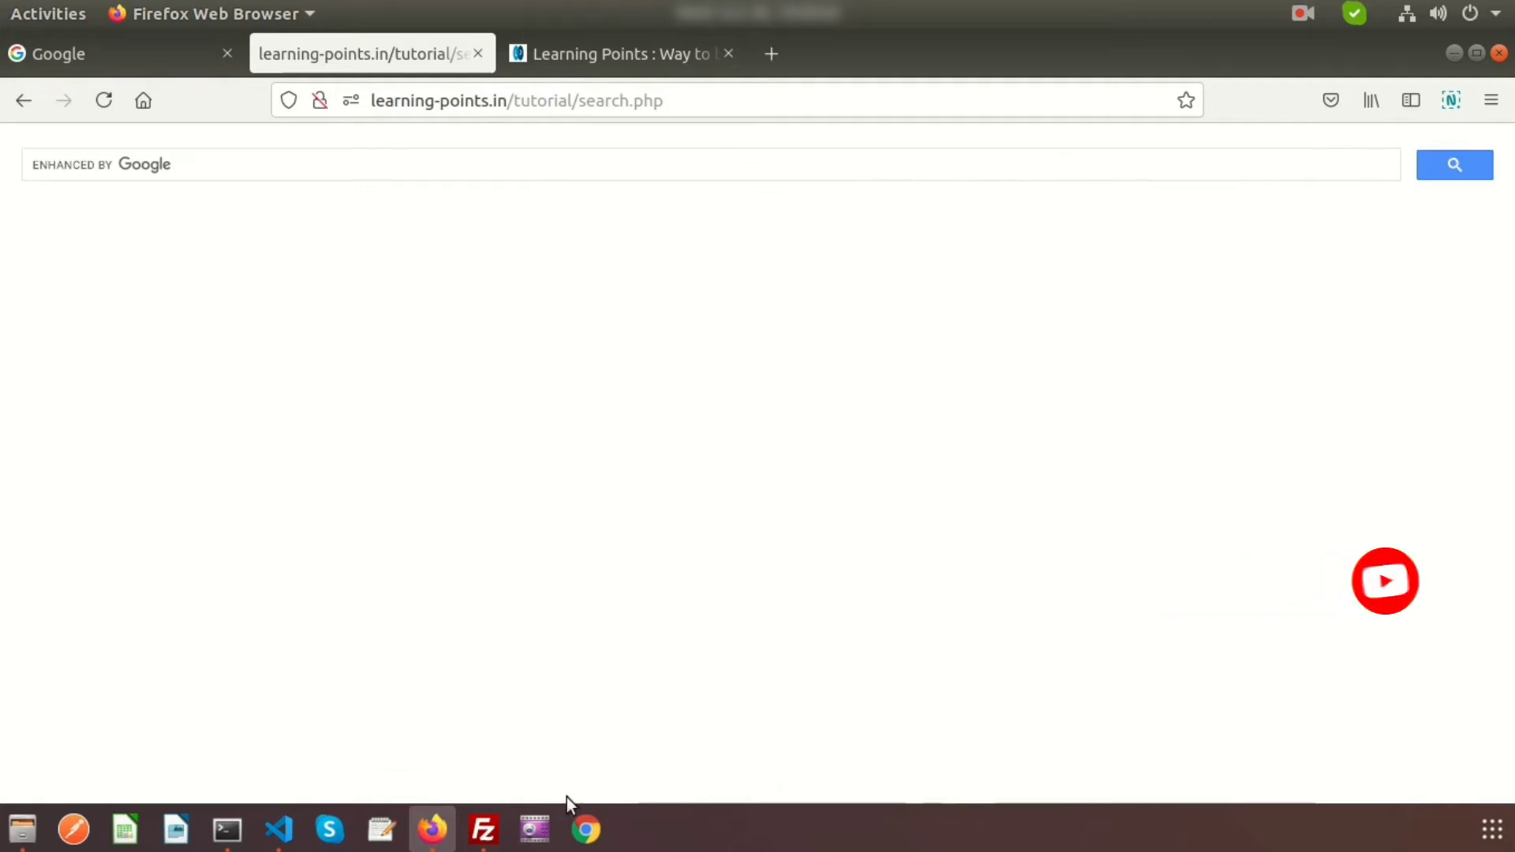
Step: Switch to the Learning Points home page tab, then bring the search.php editor forward
left_click(635, 55)
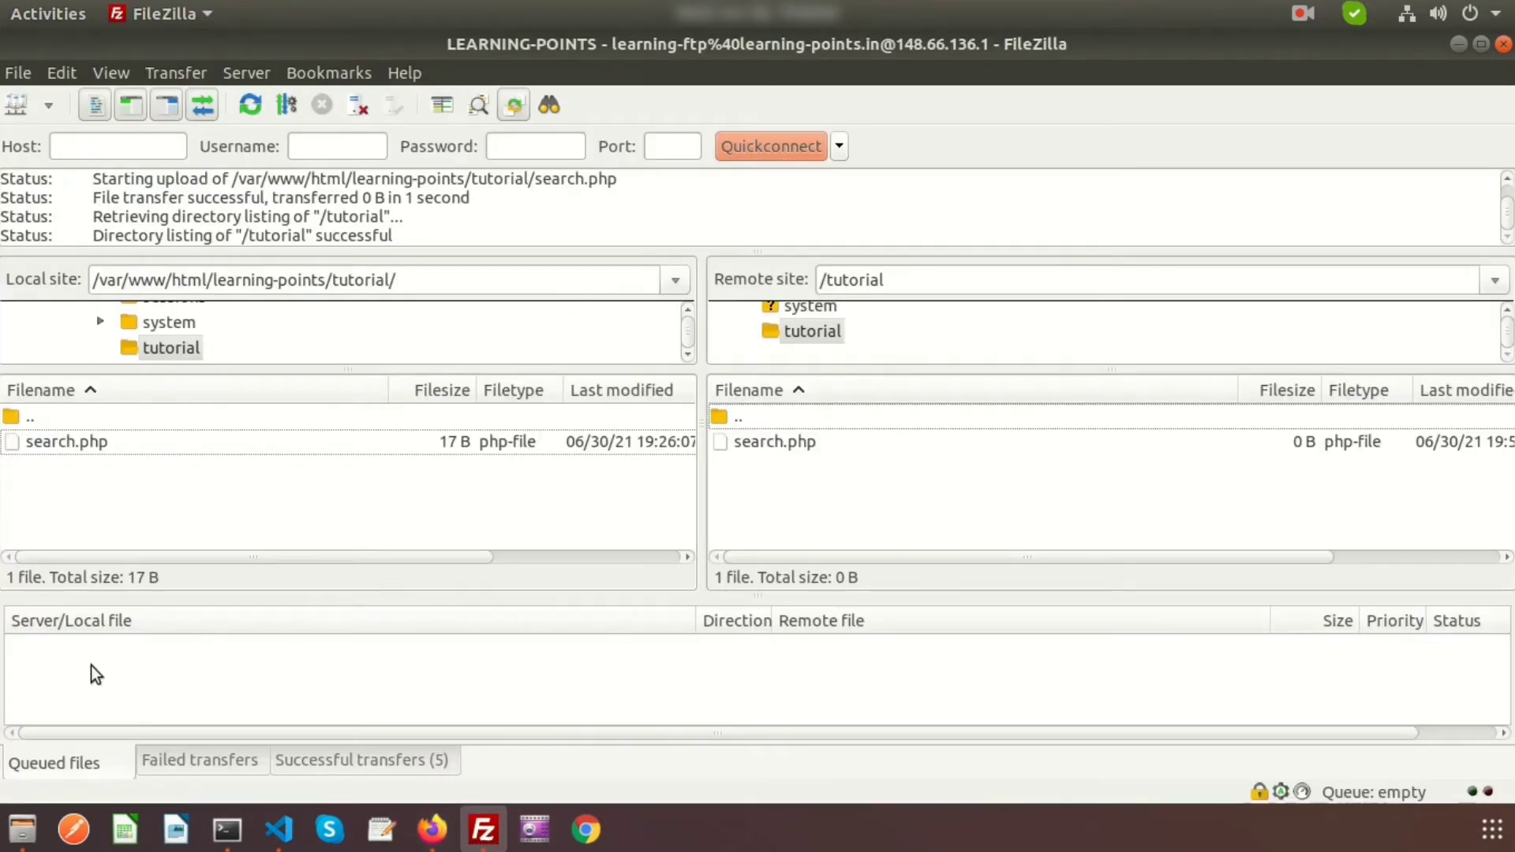
left_click(278, 828)
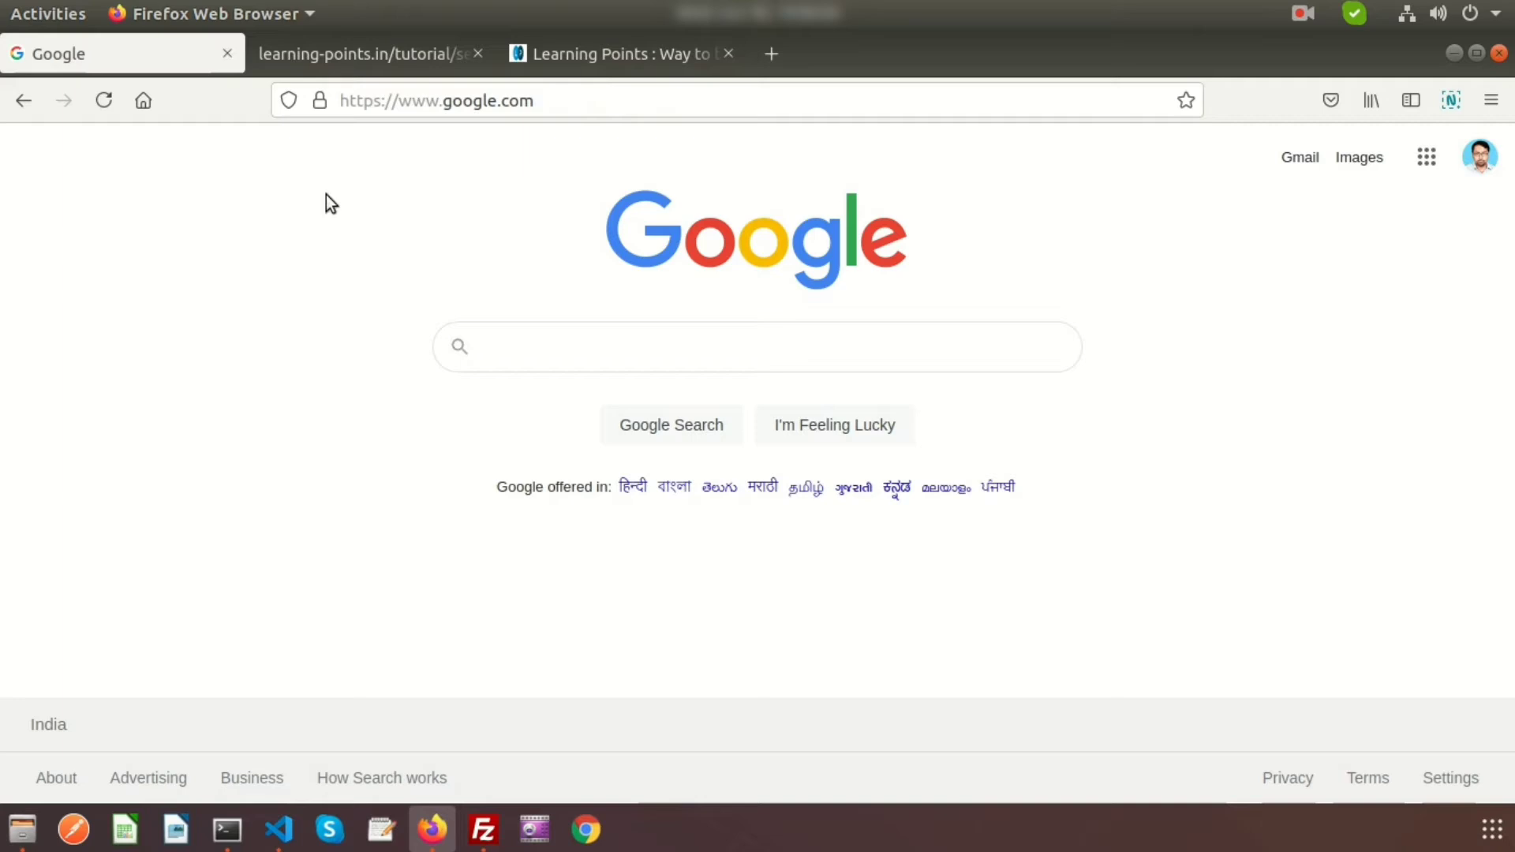
Step: Go to cse.google.com from the first tab's address bar
left_click(578, 101)
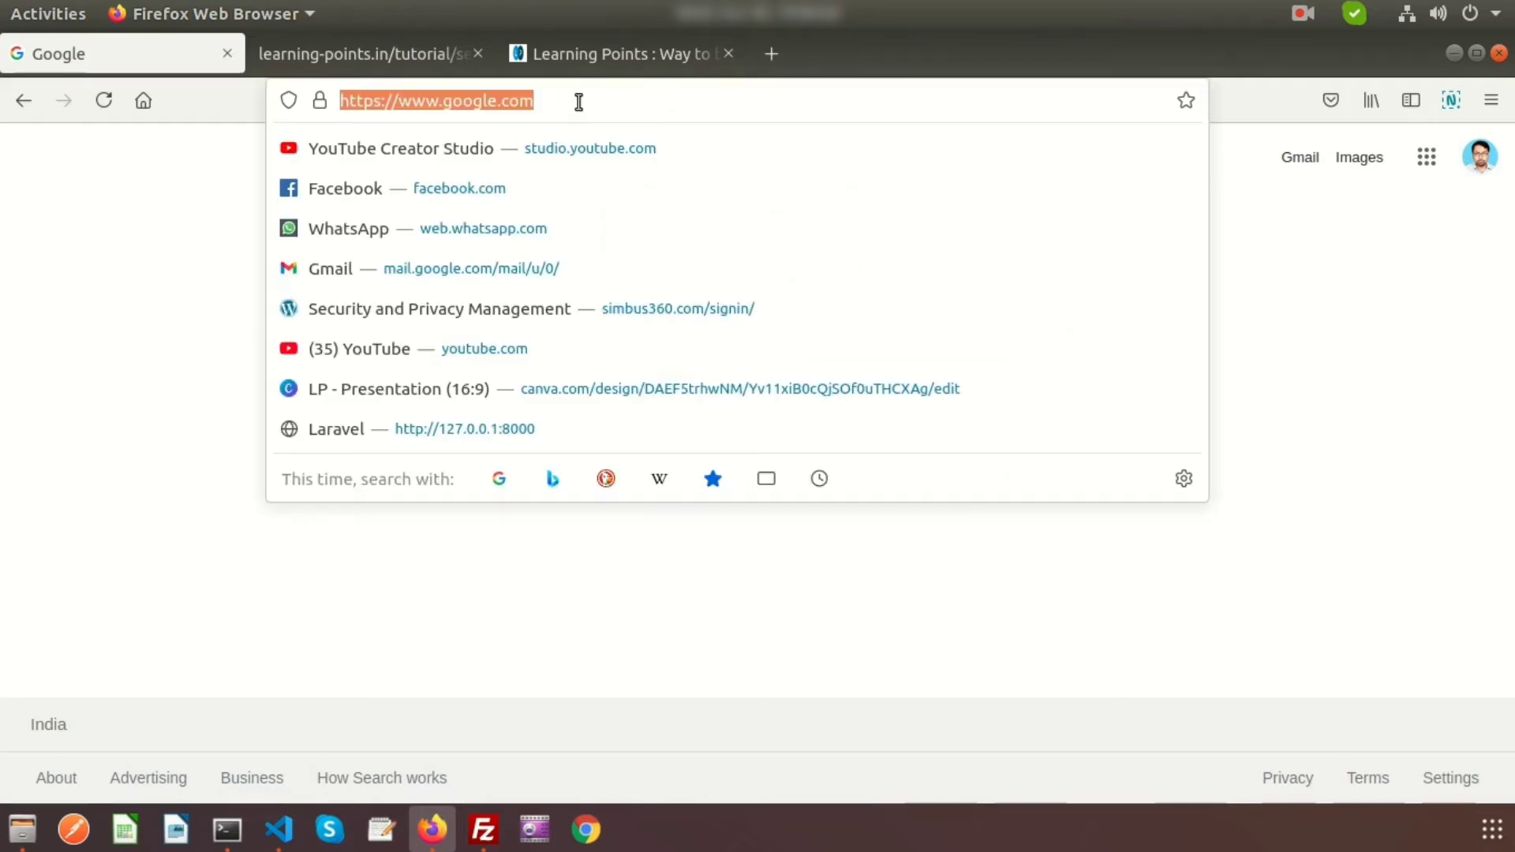
type("cse")
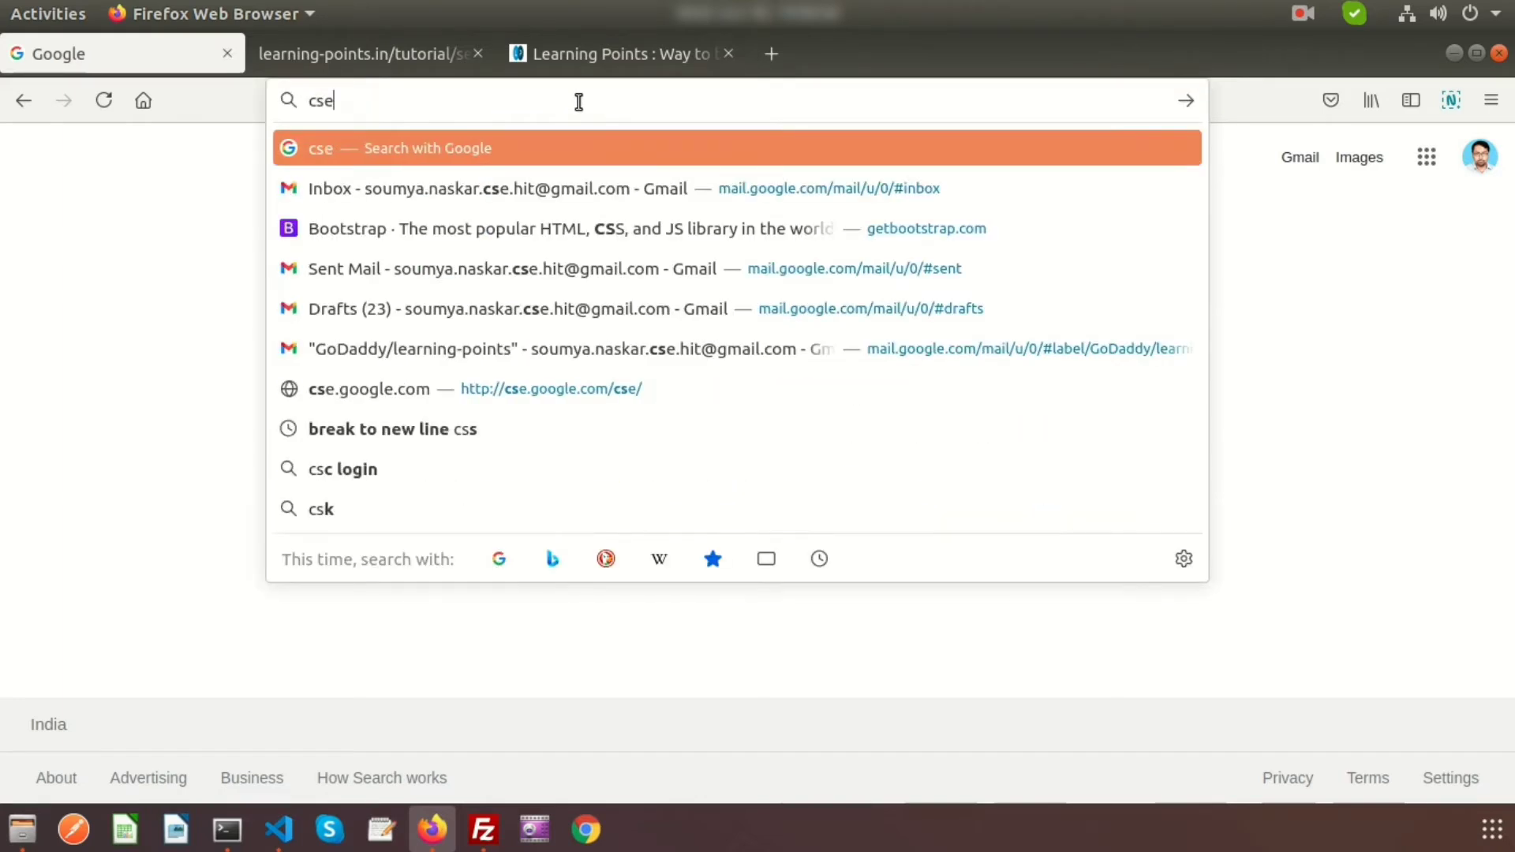
type(".google")
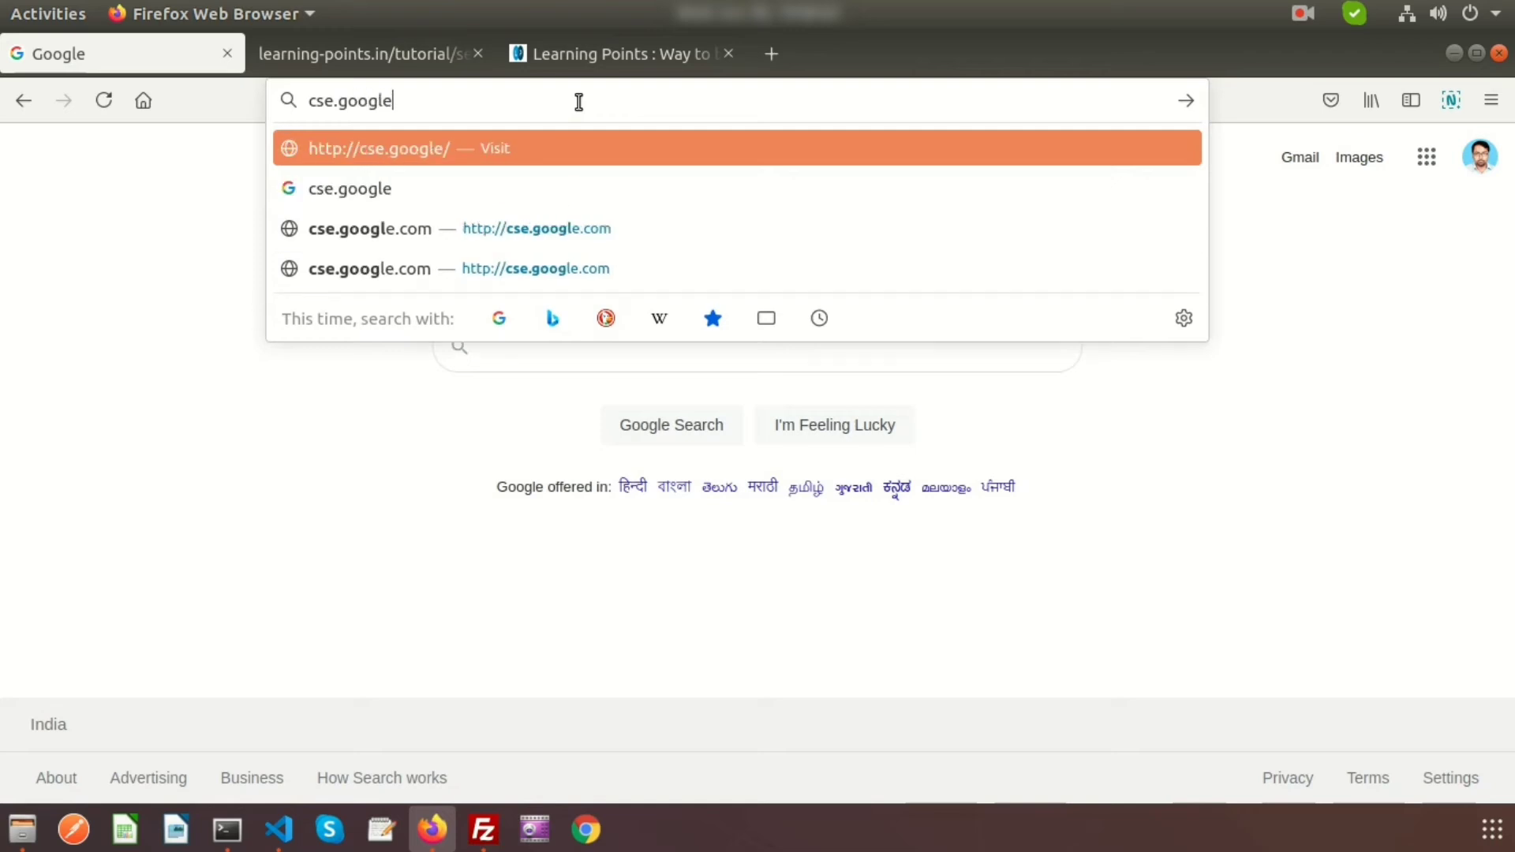
key("Down")
key("Down")
key("Down")
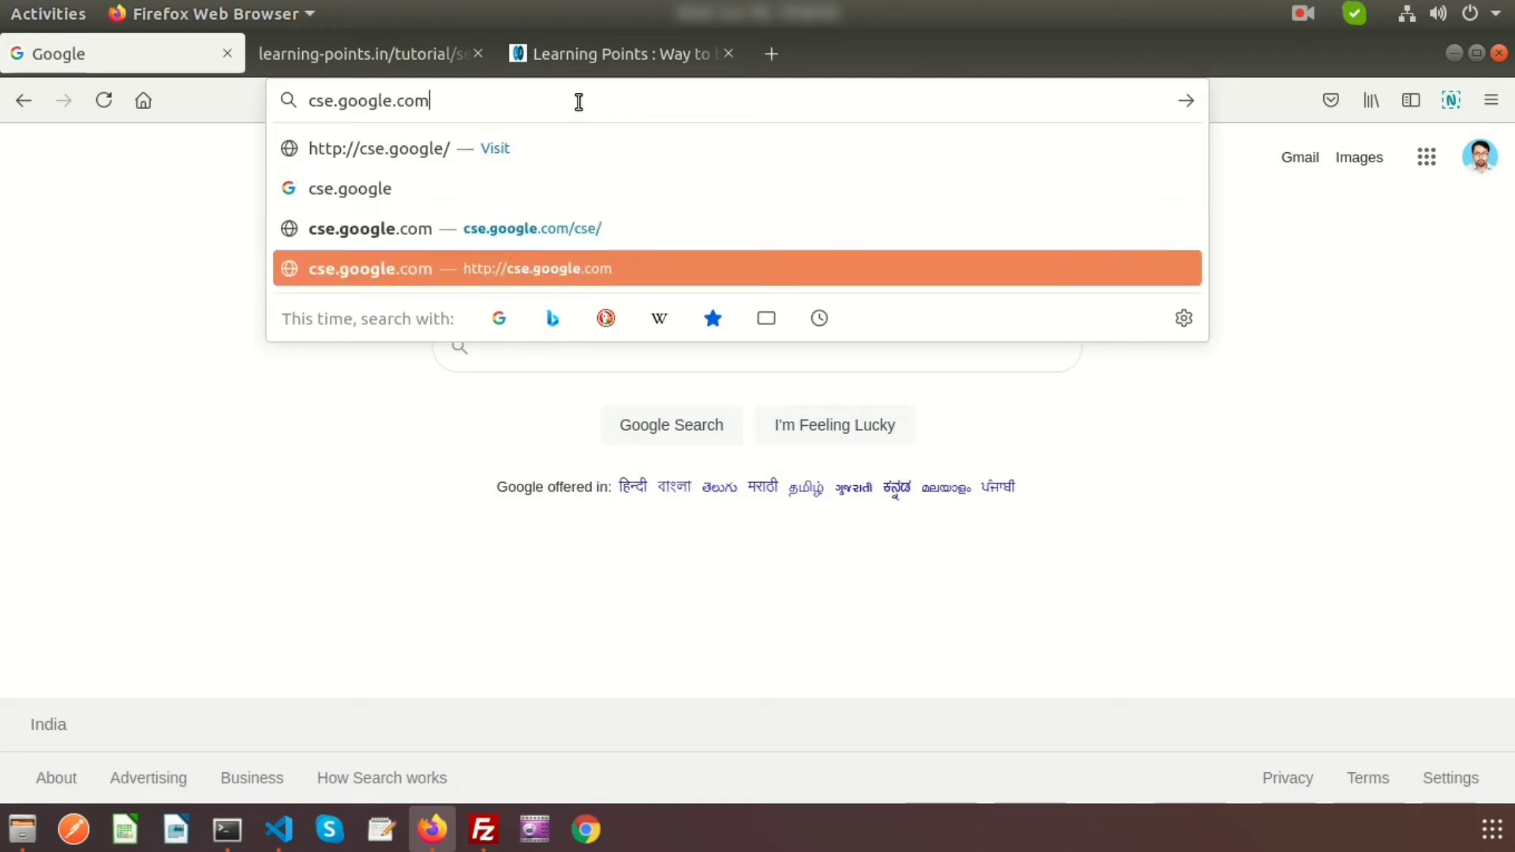
key("Return")
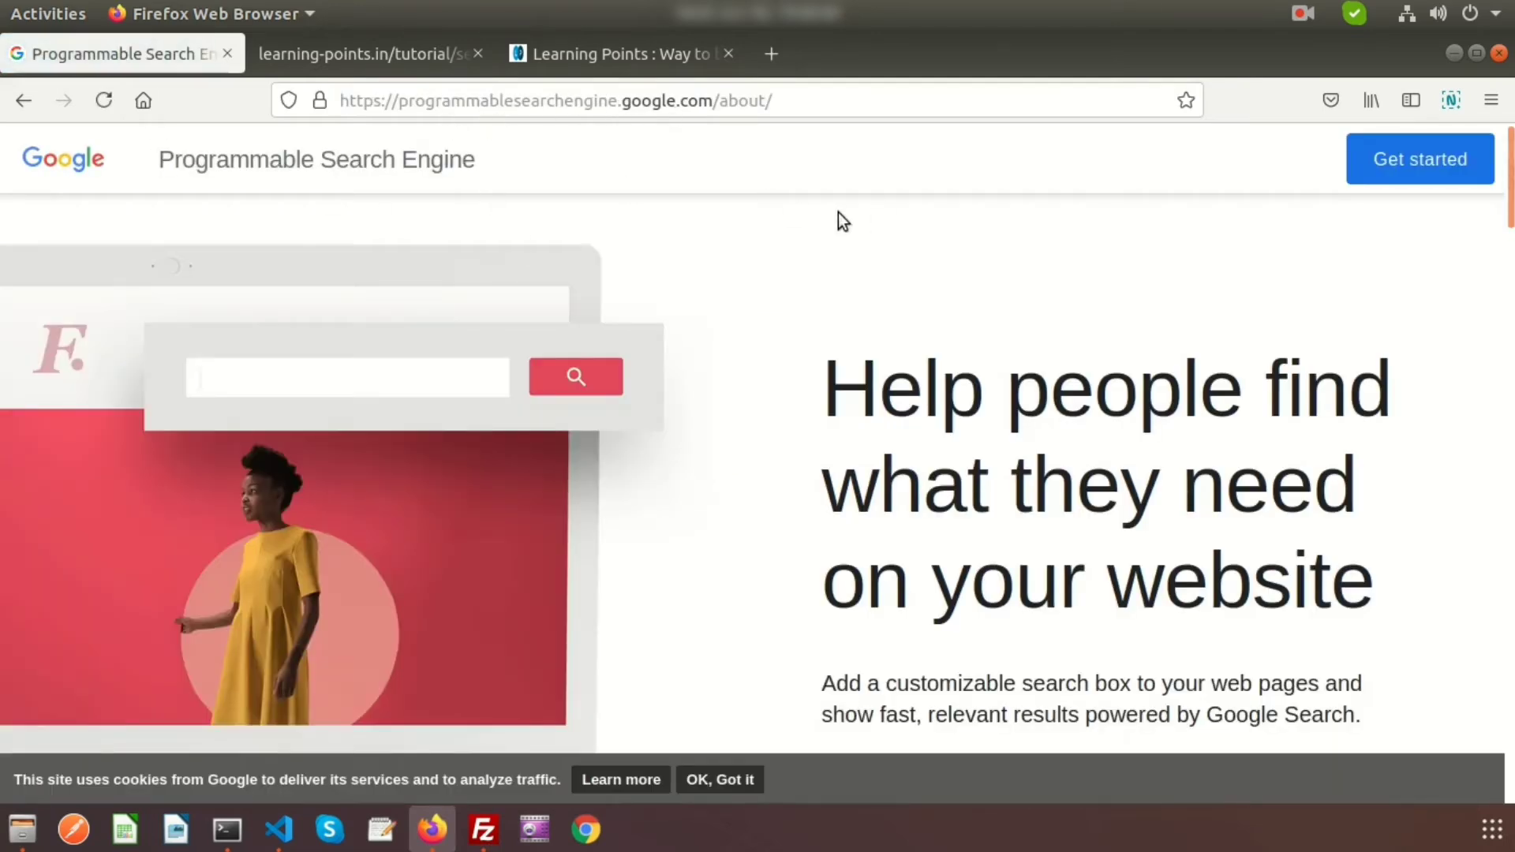
left_click(1405, 168)
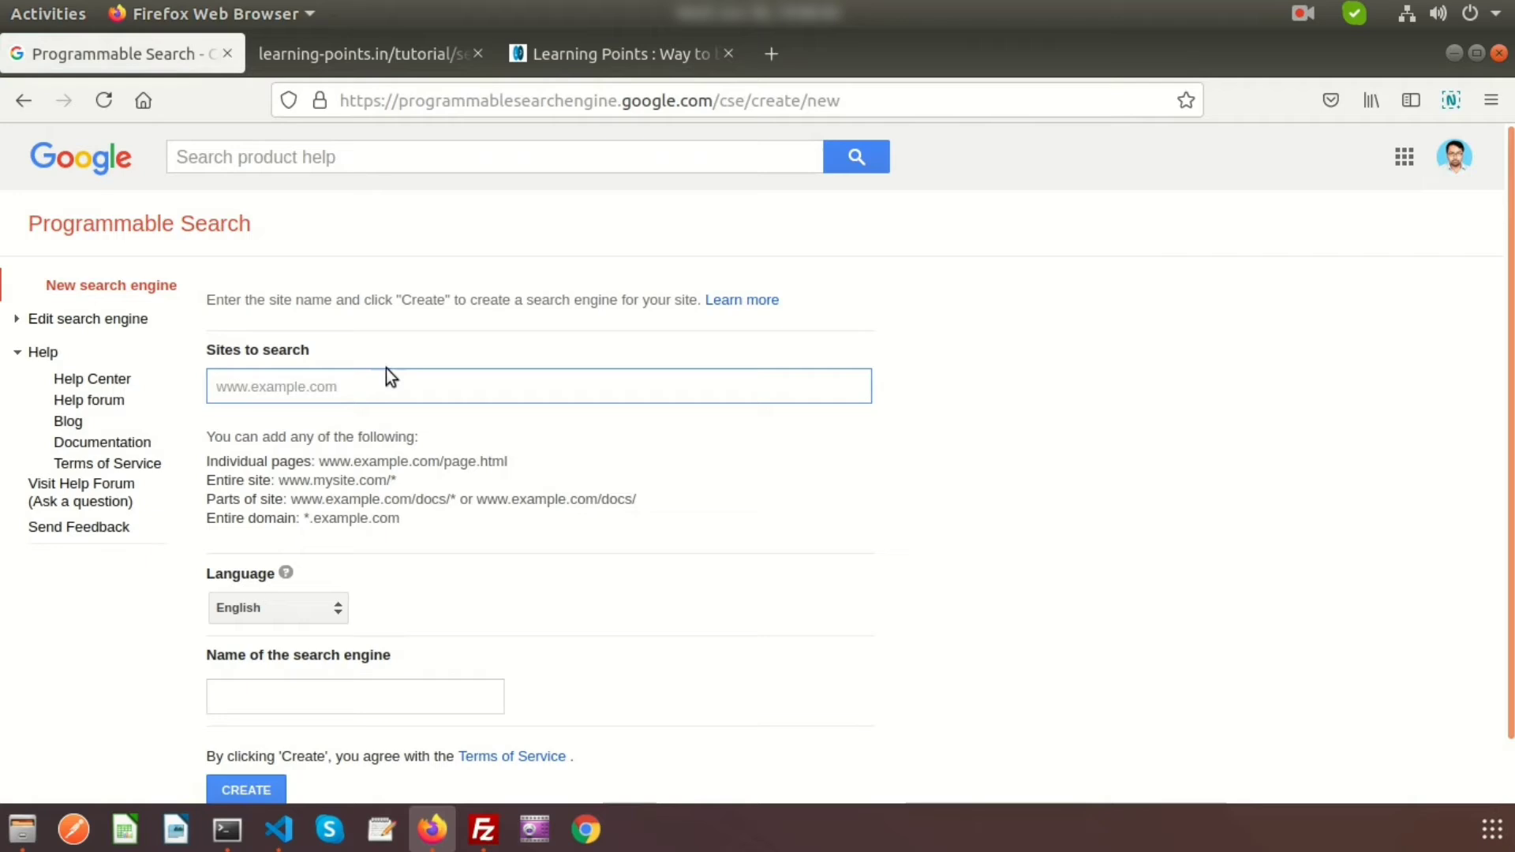
scroll(331, 387, "down", 2)
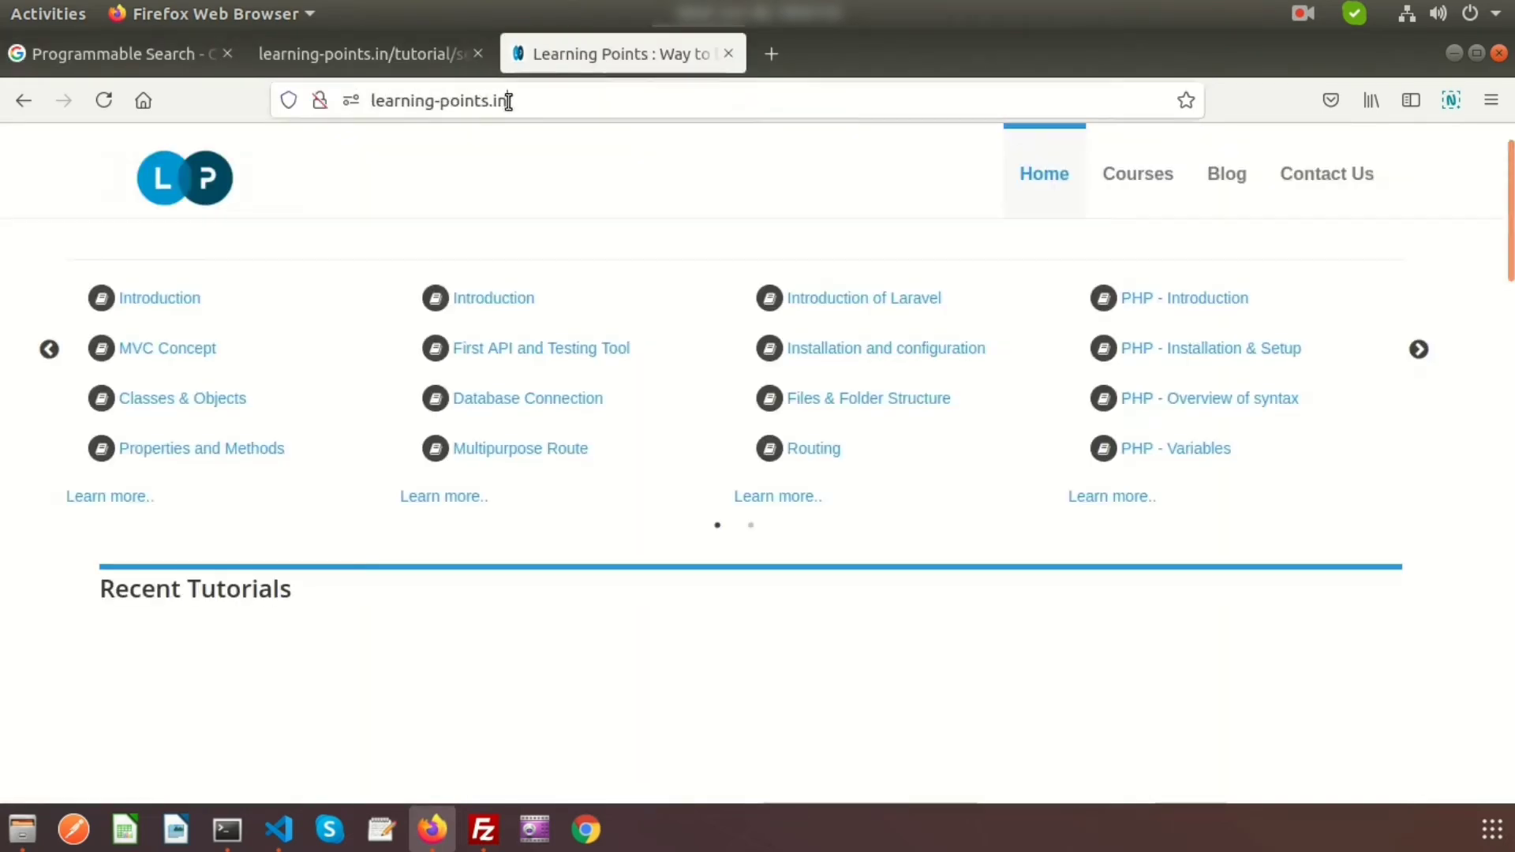
left_click(508, 100)
key("ctrl+c")
left_click(136, 52)
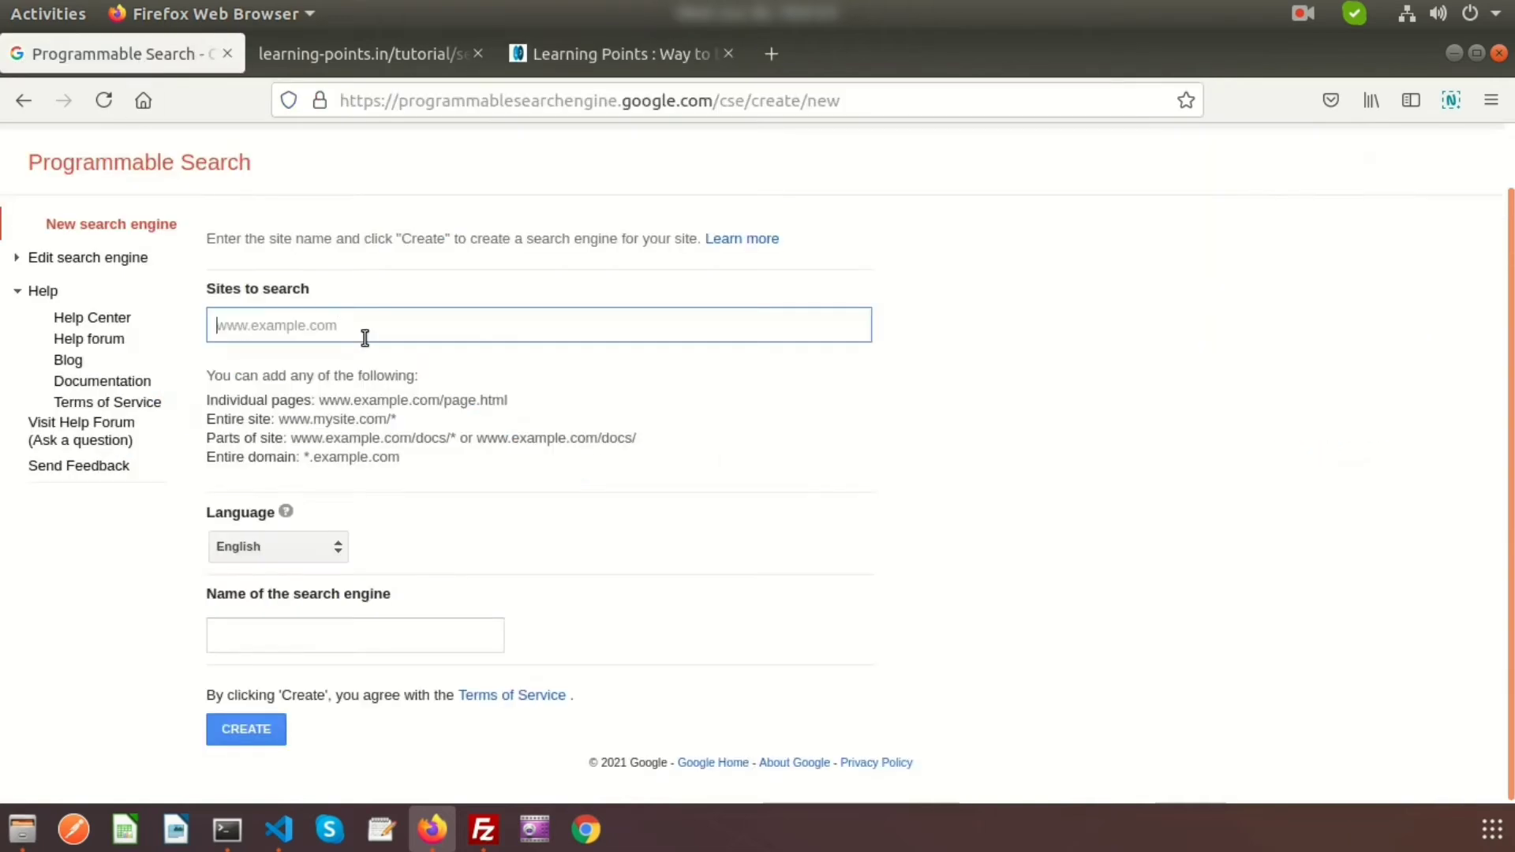
key("ctrl+v")
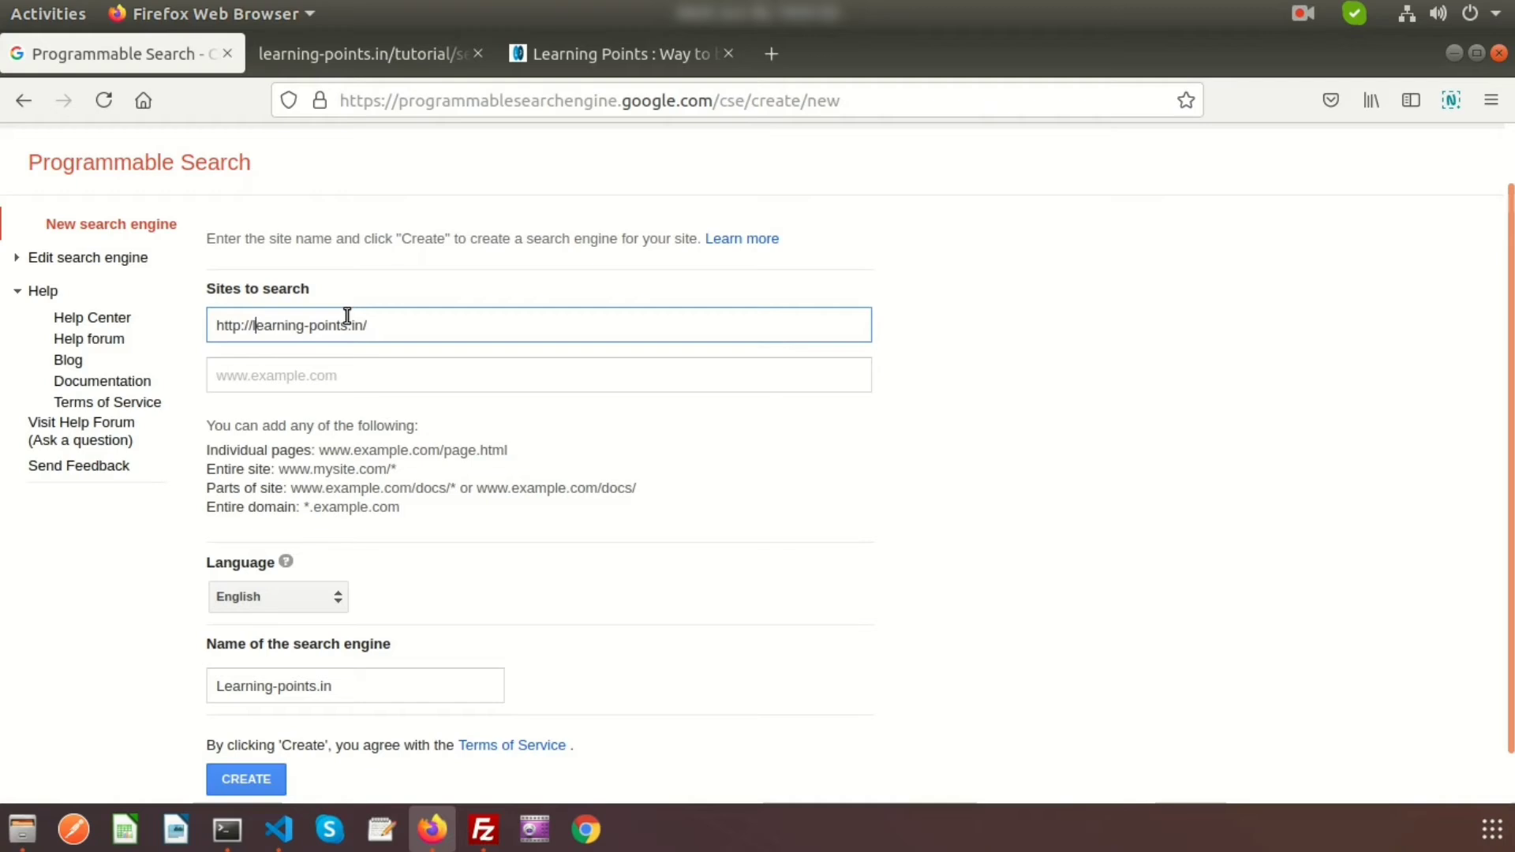
key("shift+Home")
key("BackSpace")
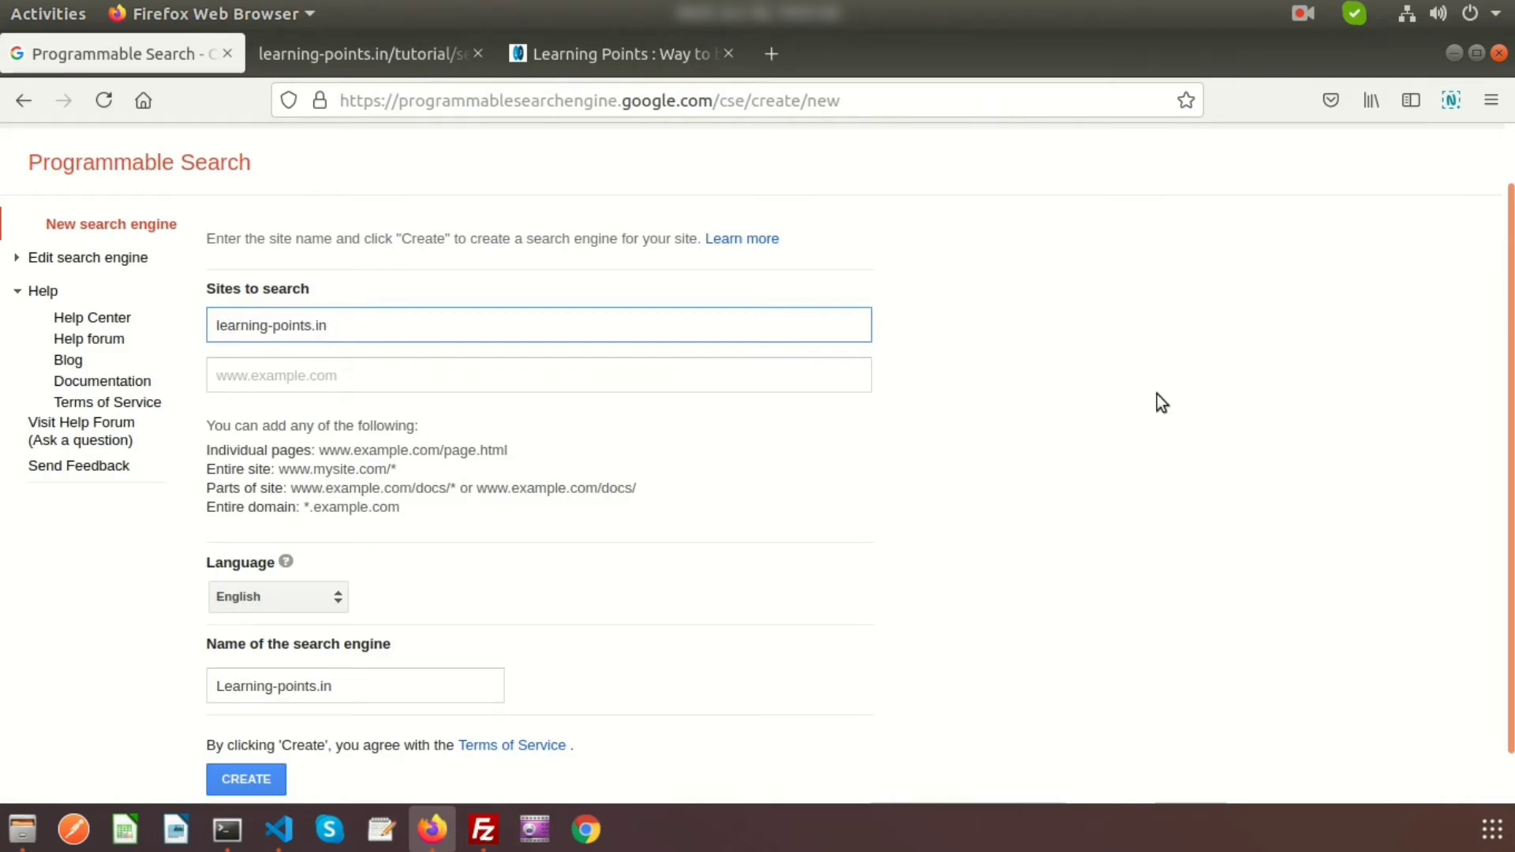
scroll(520, 702, "down", 1)
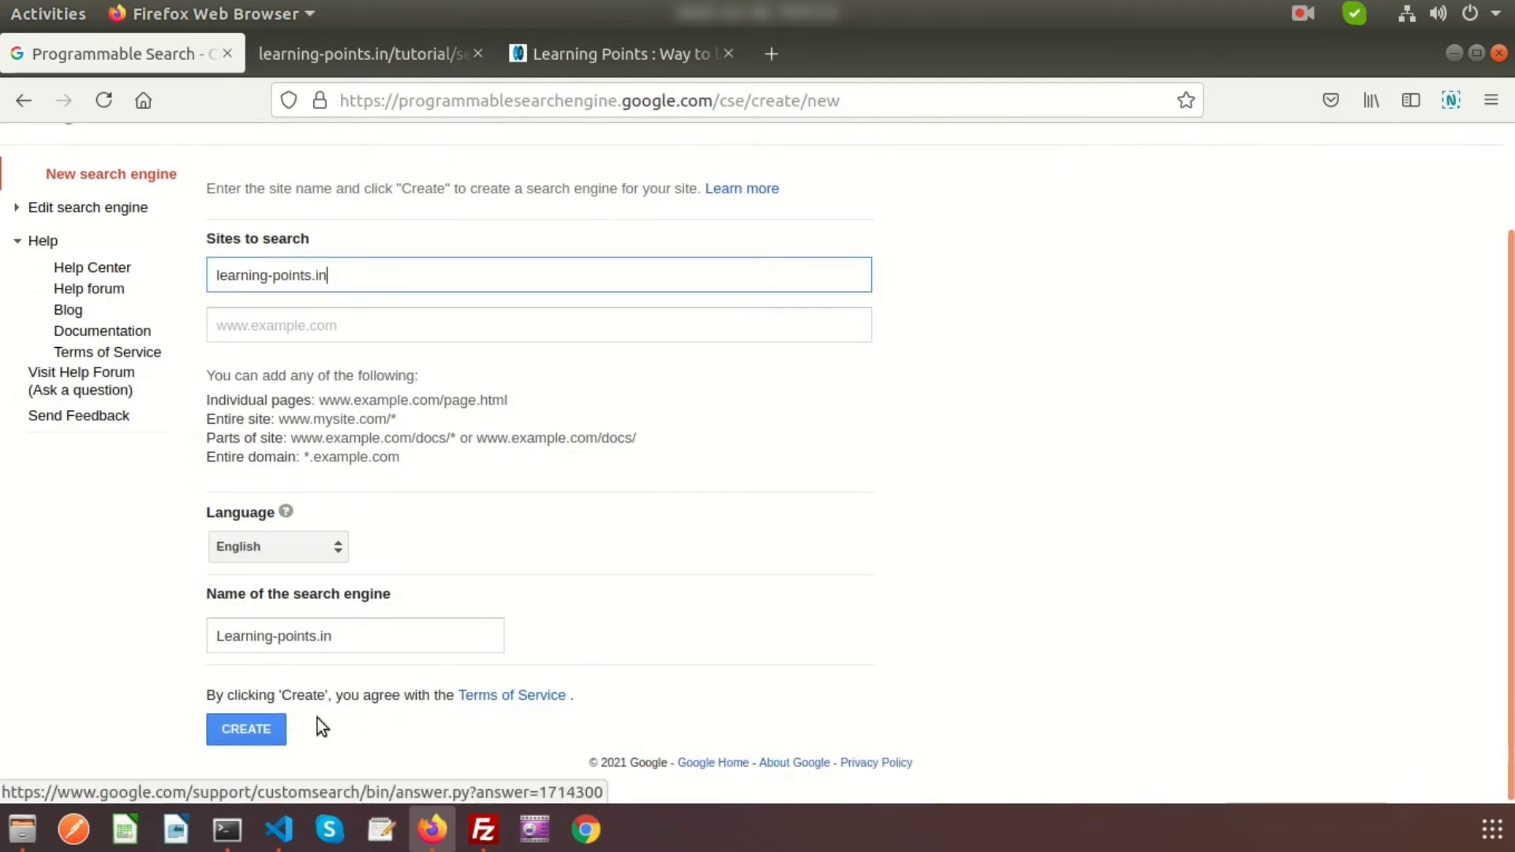
Step: Create the Learning-points.in engine and select its cse.js and gcse-search embed code
left_click(255, 728)
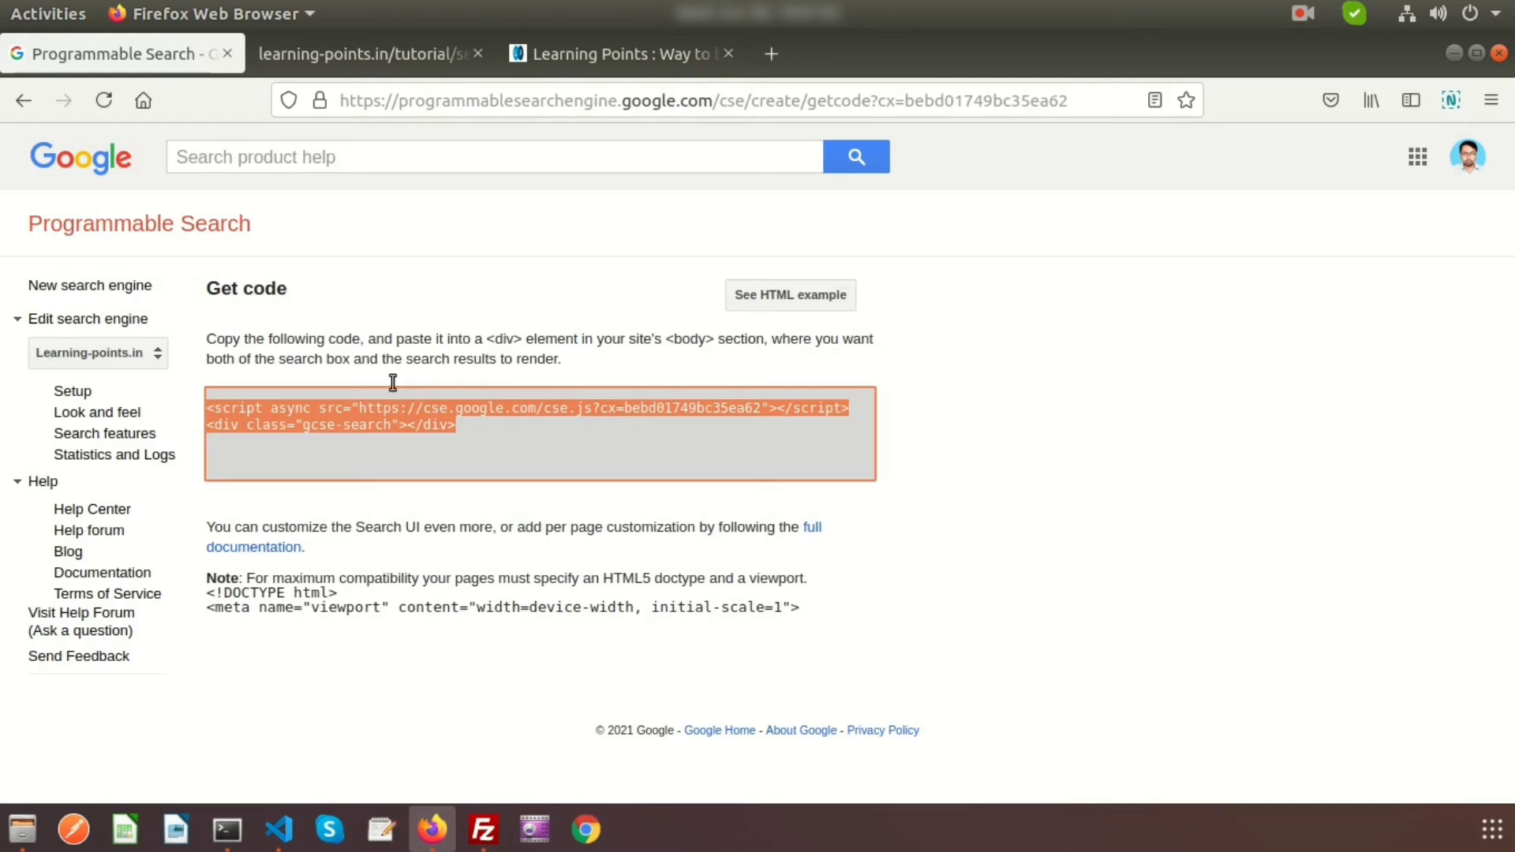
left_click(775, 294)
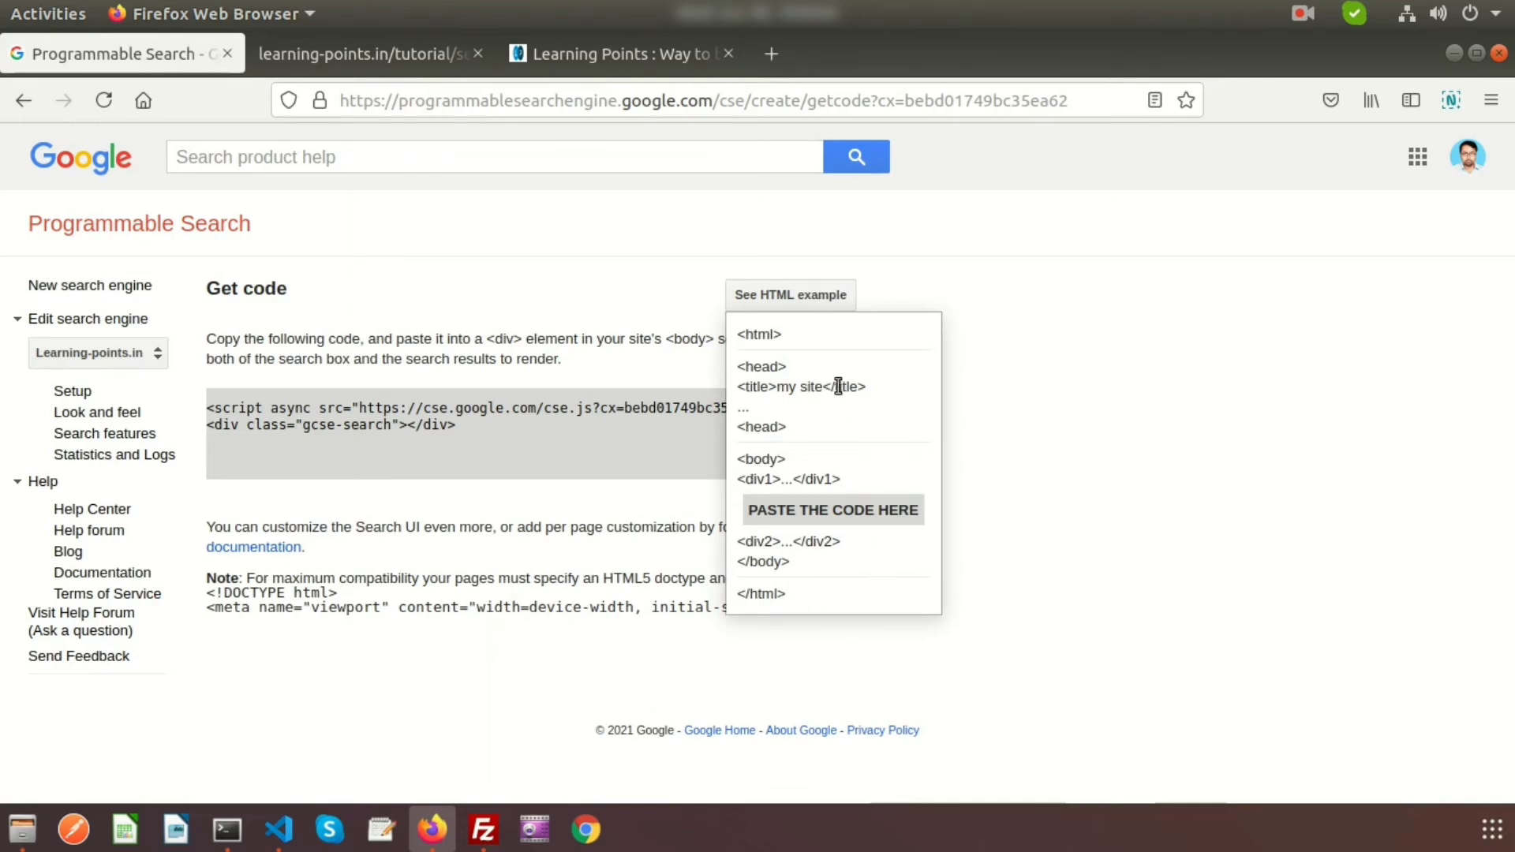
left_click(469, 426)
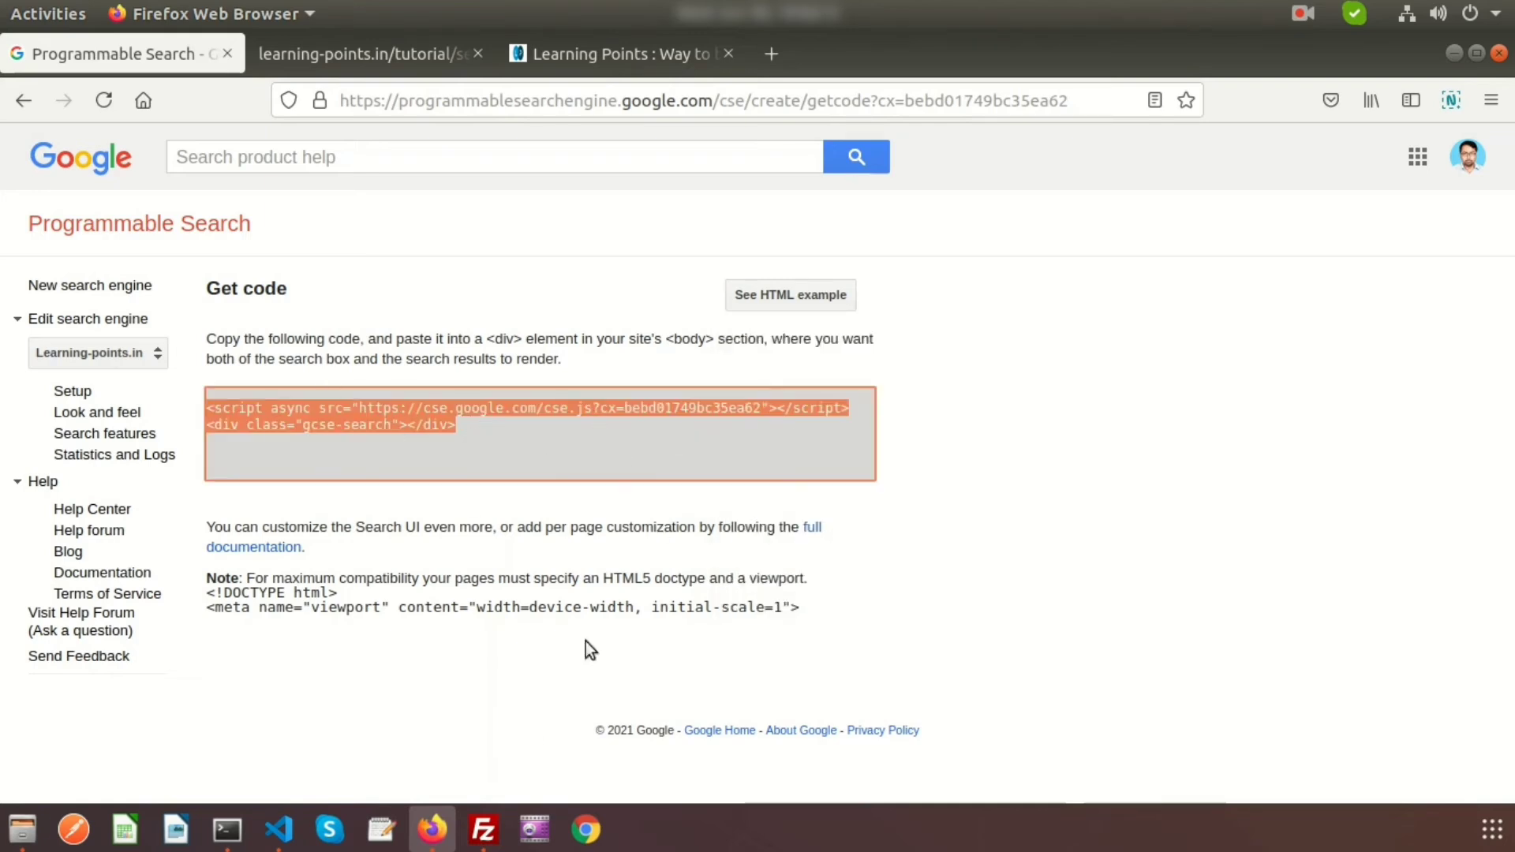
Step: Give search.php an Emmet HTML boilerplate titled 'Google Search'
left_click(279, 829)
type("!")
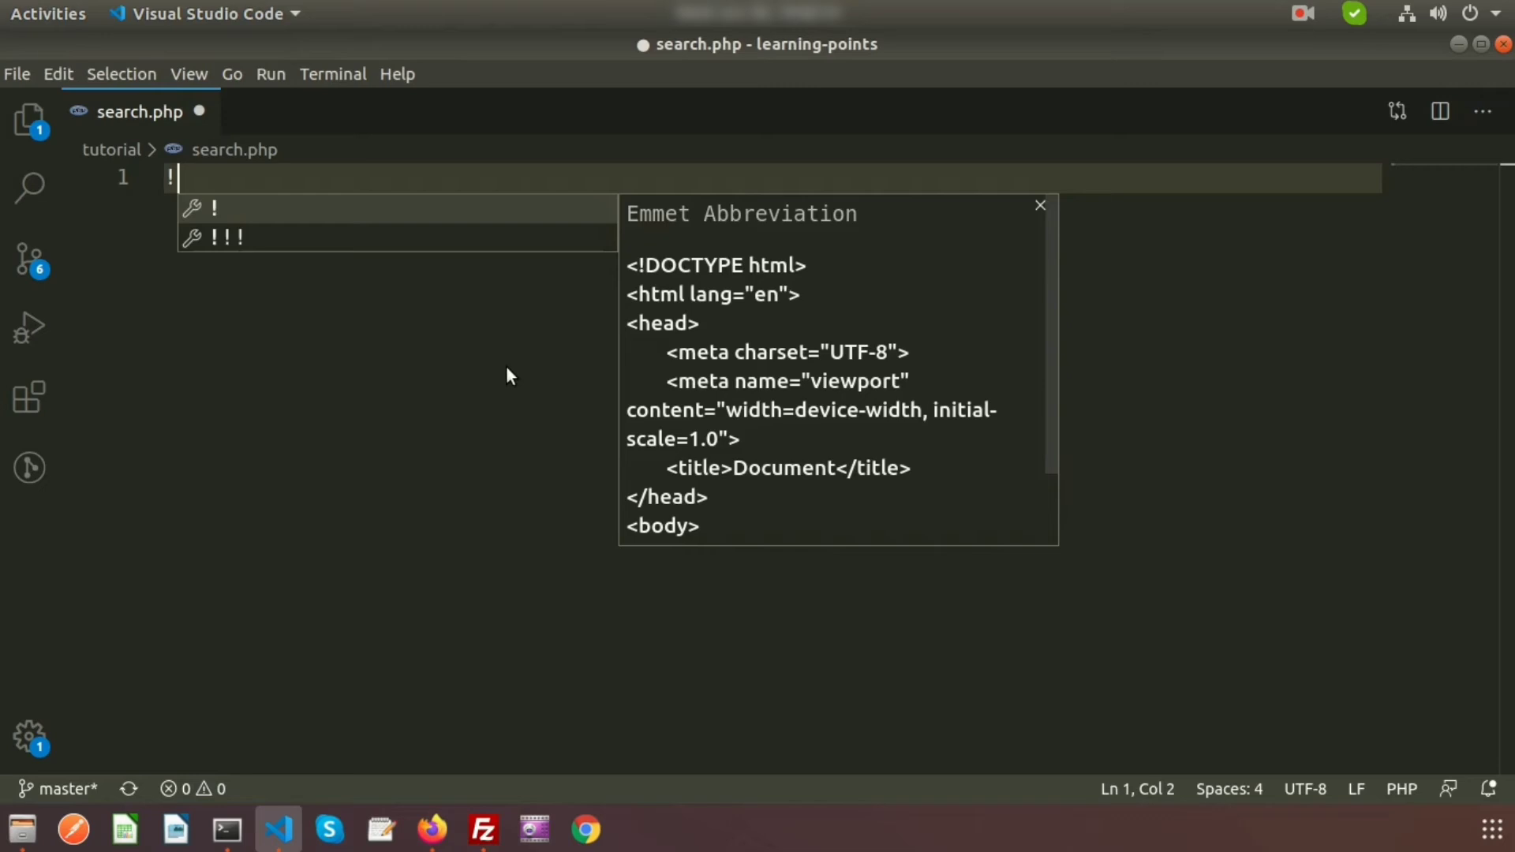
key("Tab")
left_click(311, 209)
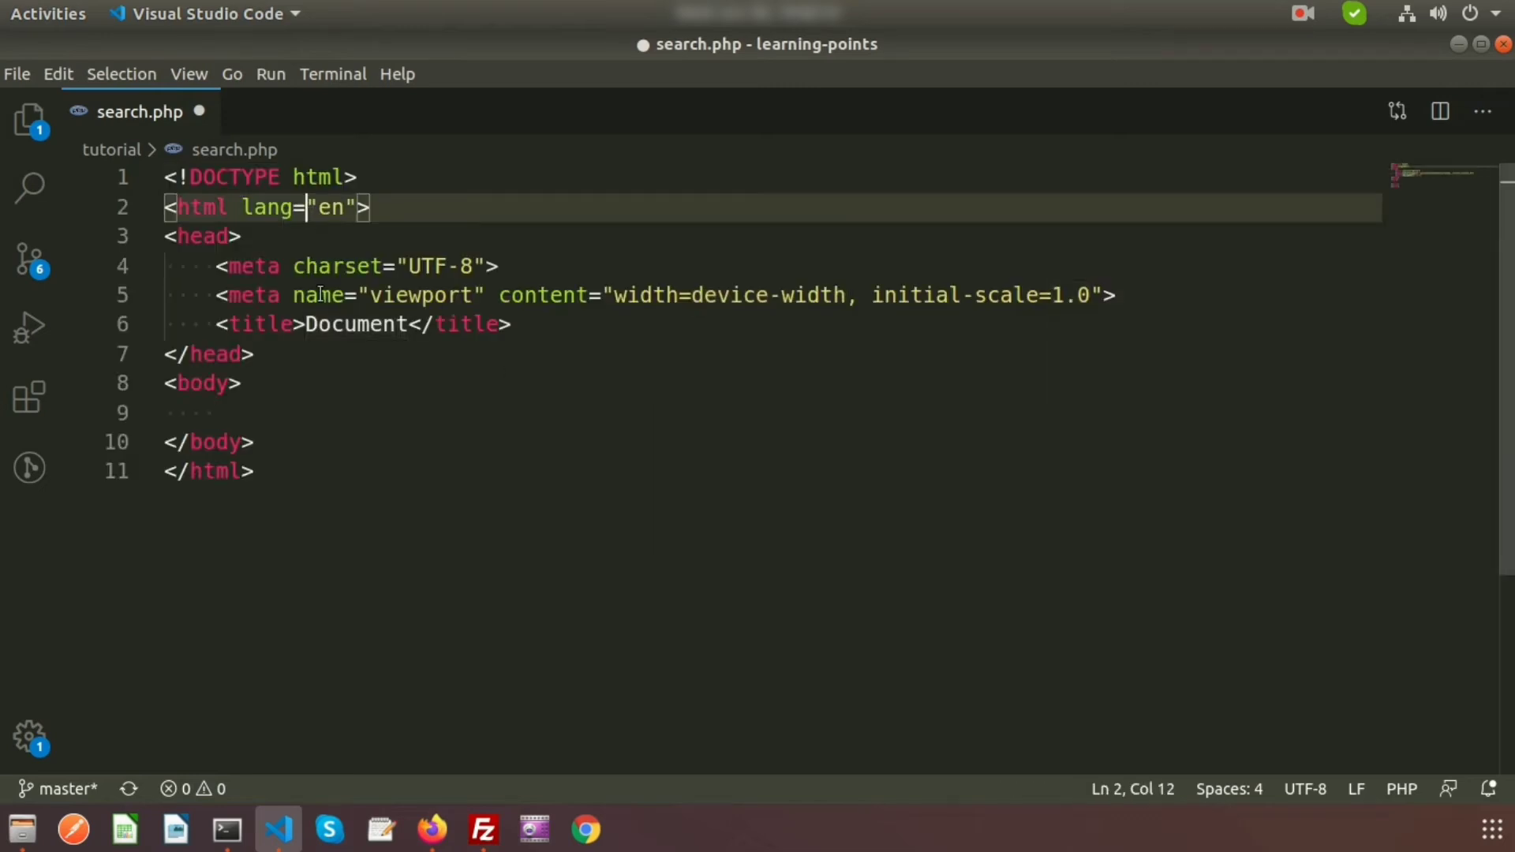
double_click(351, 323)
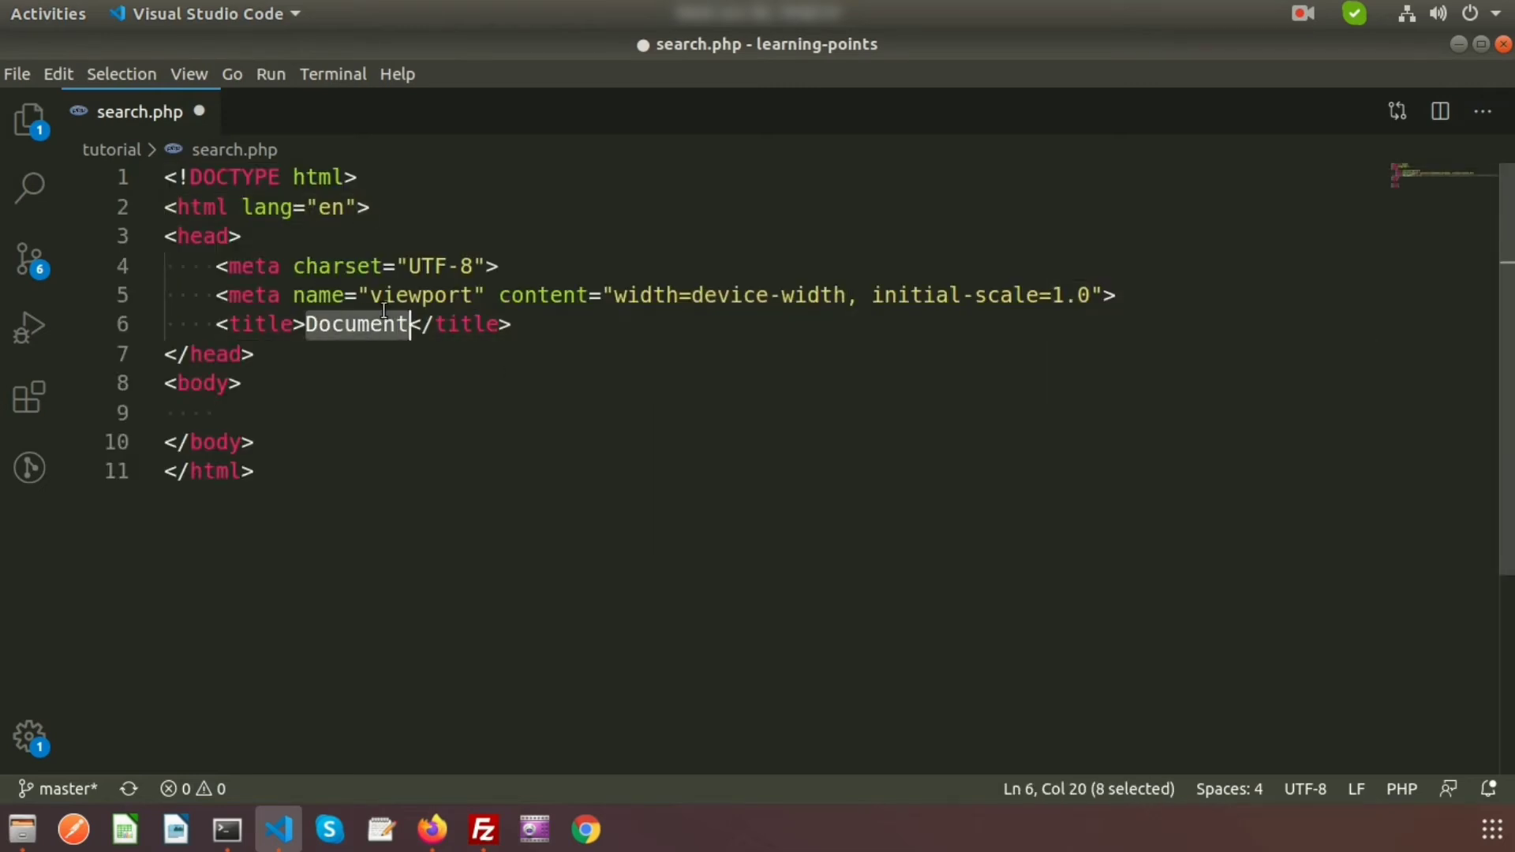
type("Goof")
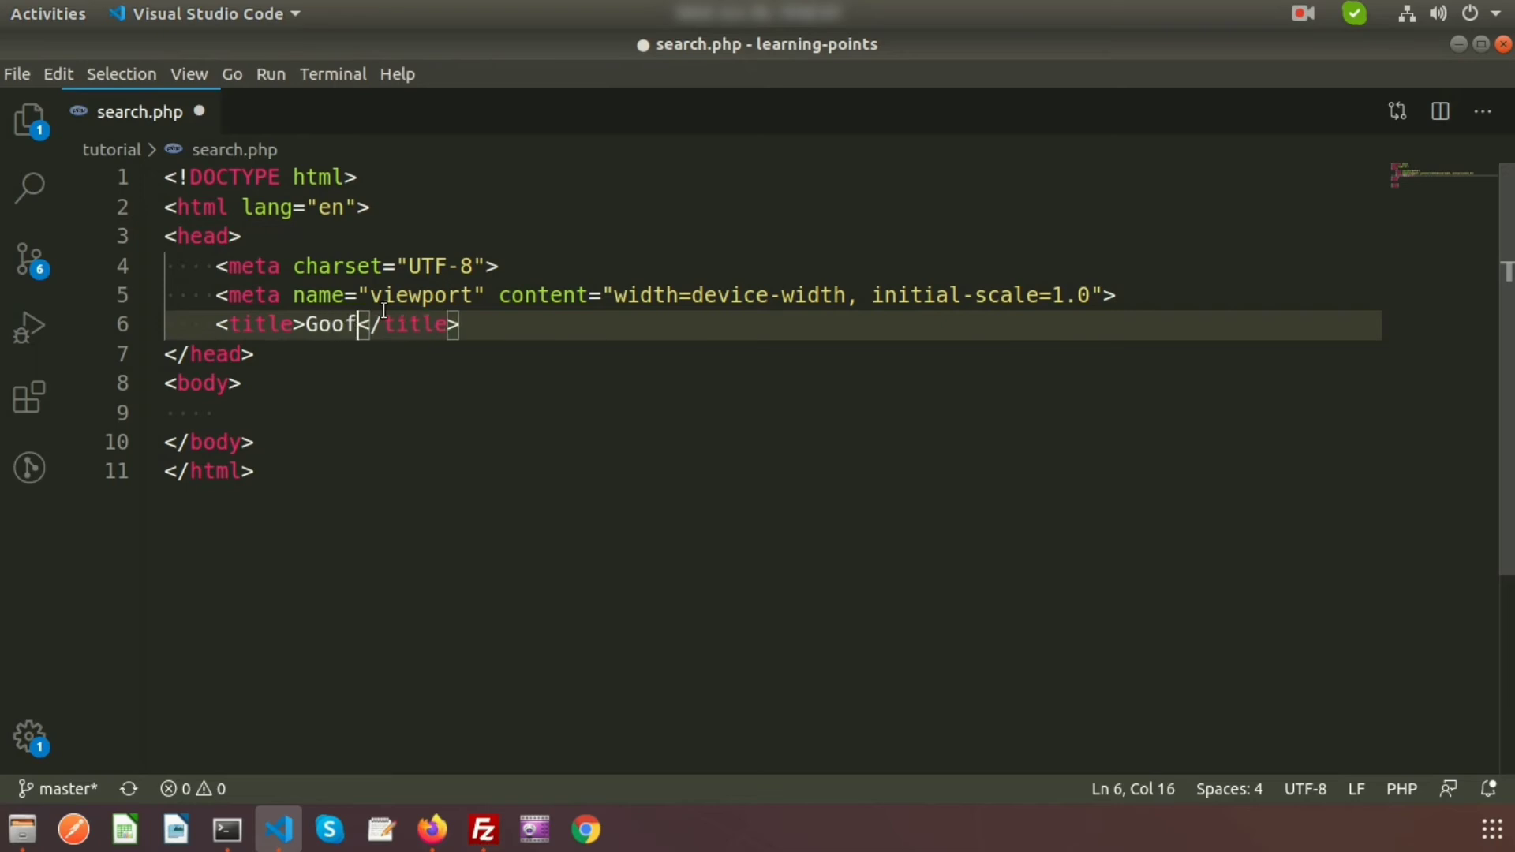
key("BackSpace")
type("gle Sea")
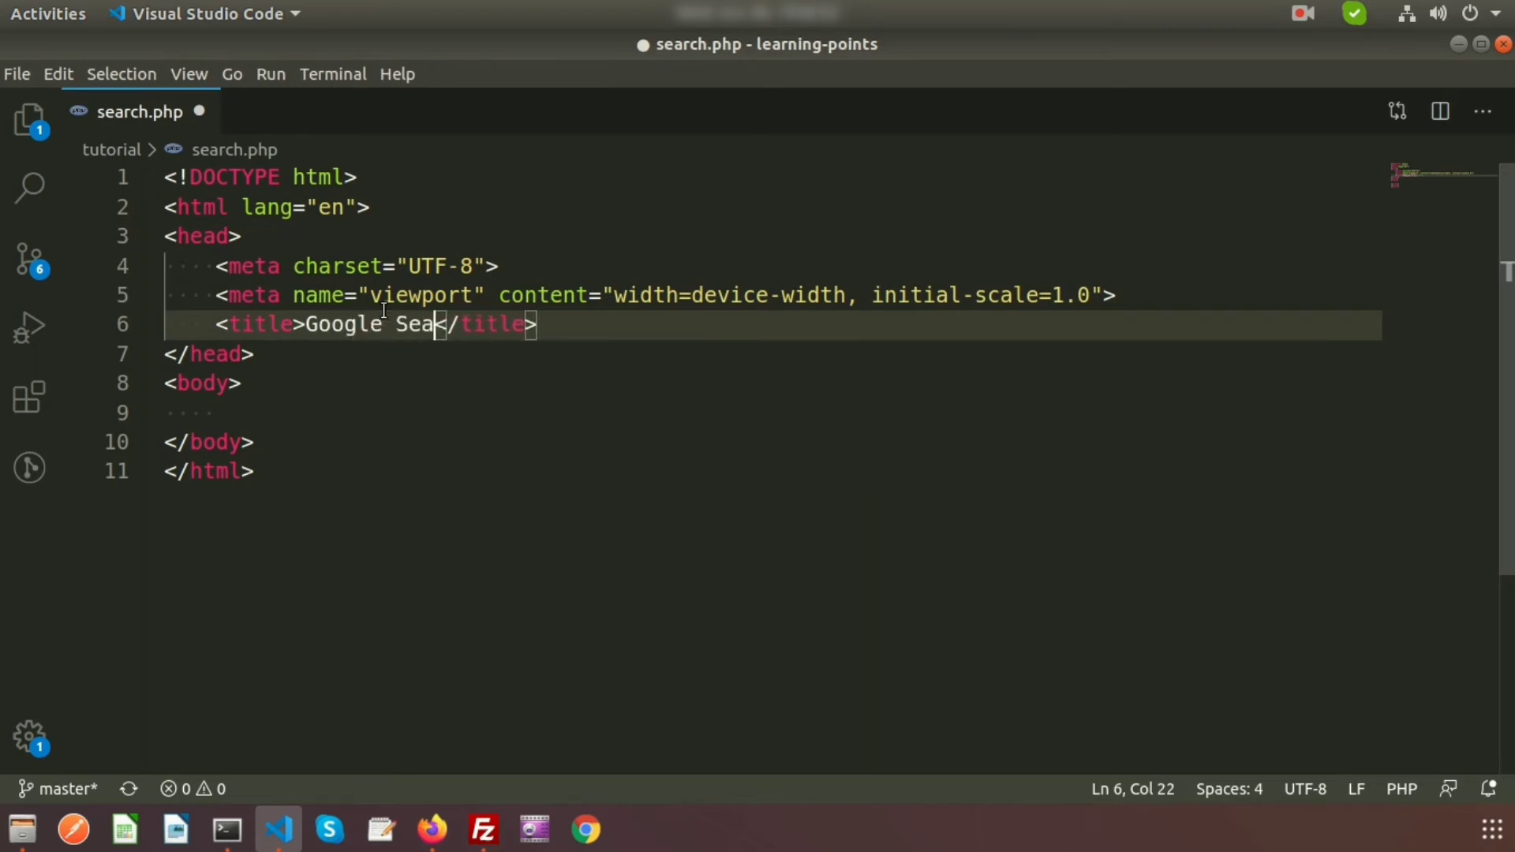
type("rch")
Step: Paste the copied search embed code into the body and save search.php
key("alt+Tab")
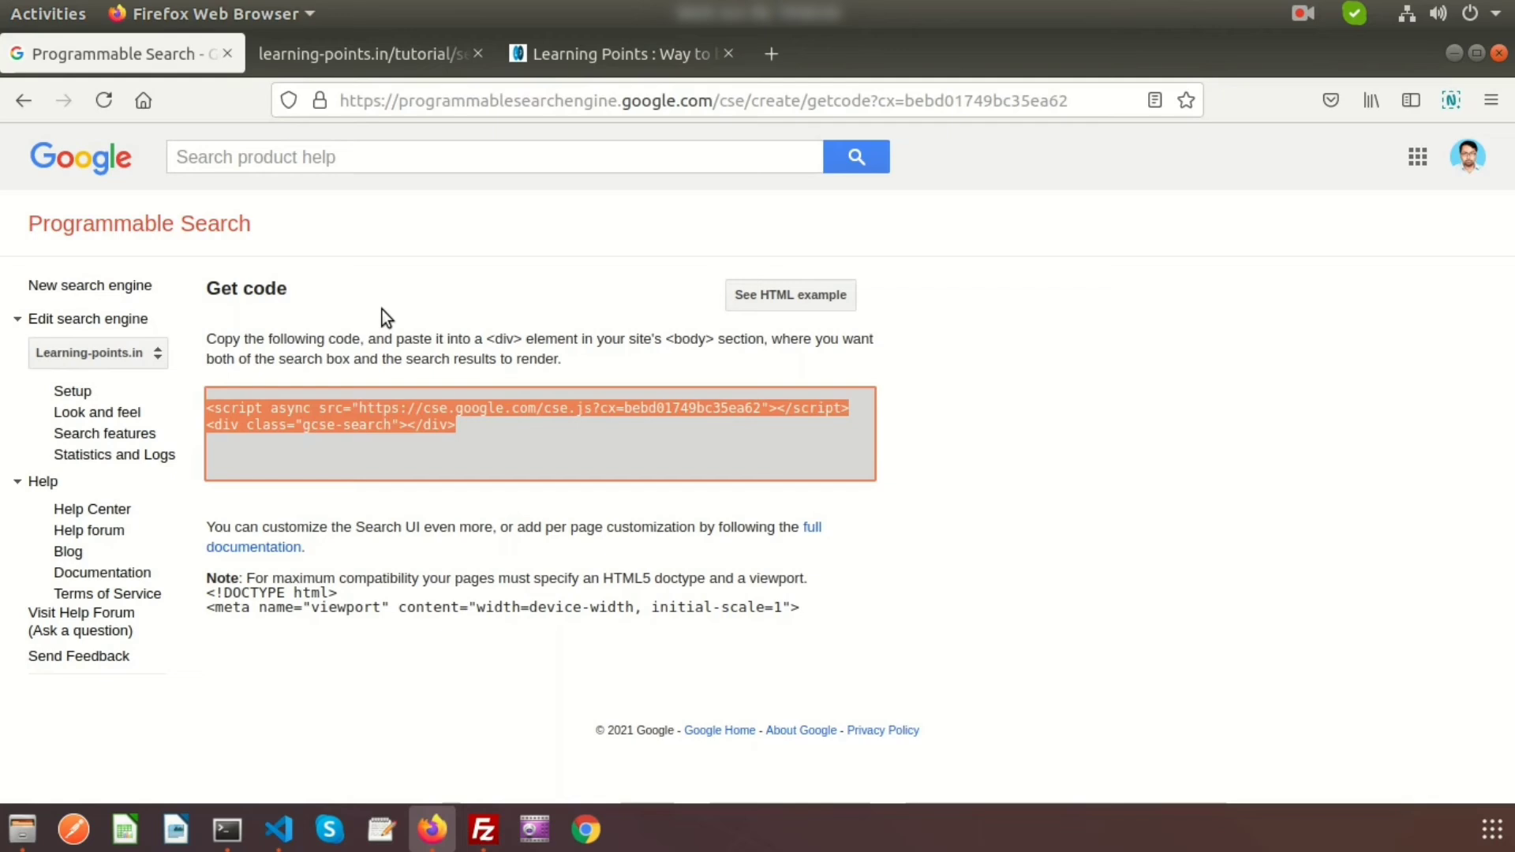
key("alt+Tab")
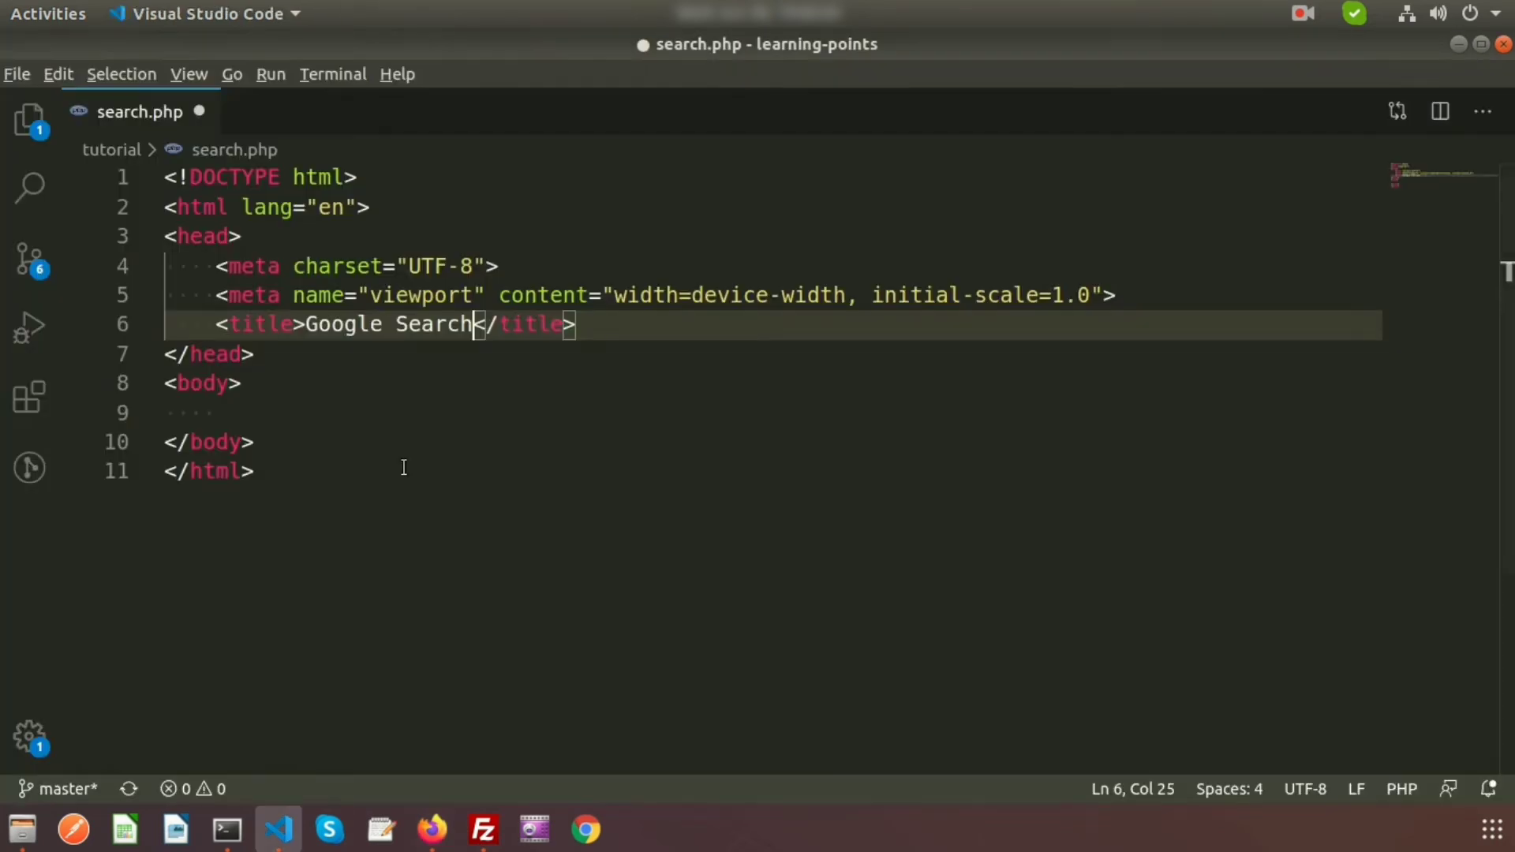
left_click(295, 419)
type("<script async src=\"https://cse.google.com/cse.js?cx=bebd01749bc35ea62\"></script> <div class=\"gcse-search\"></div>")
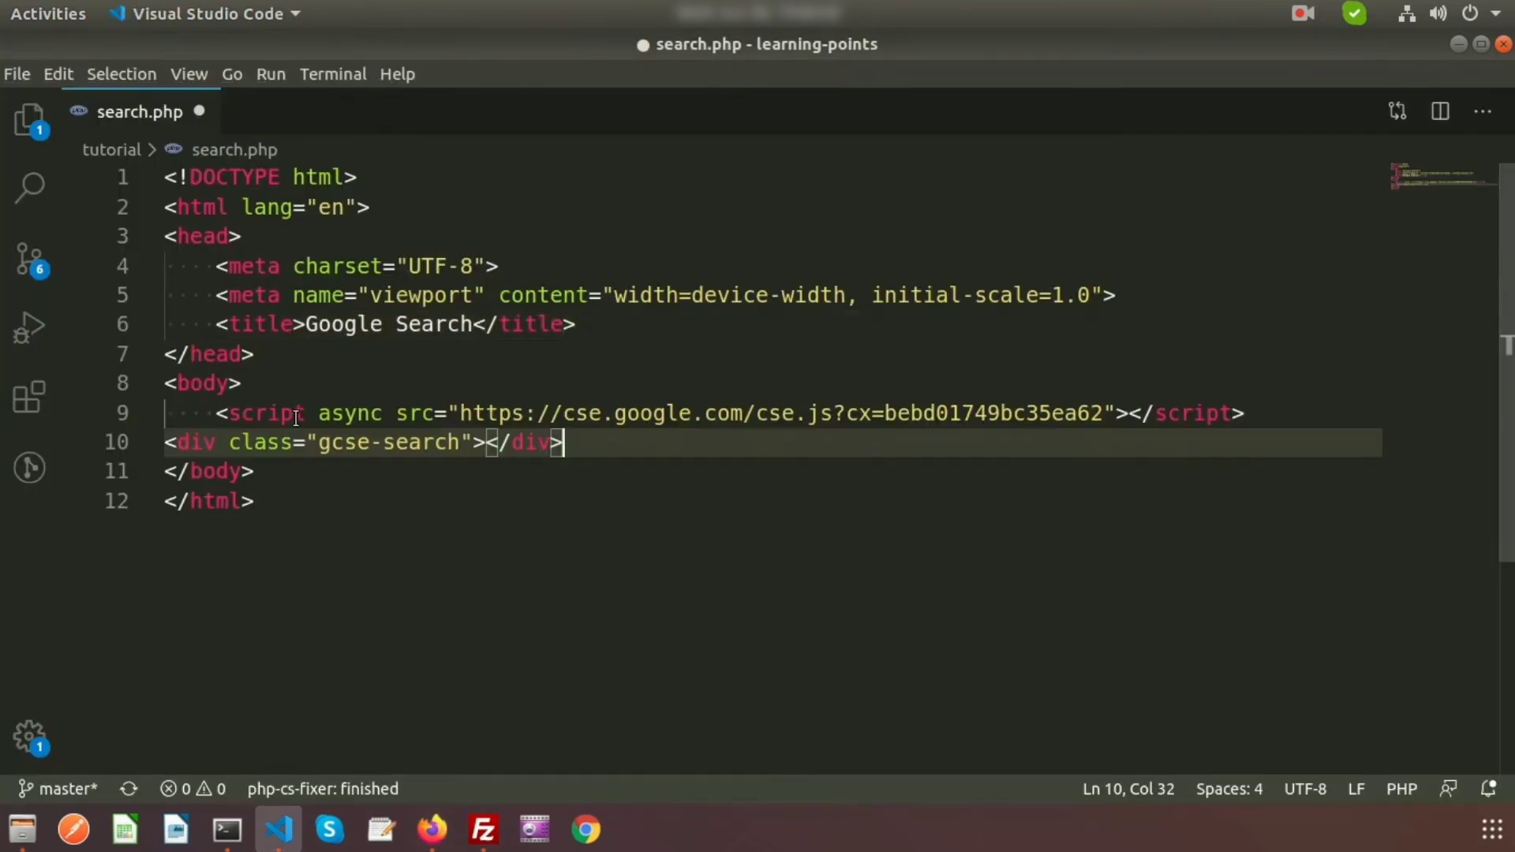
key("ctrl+s")
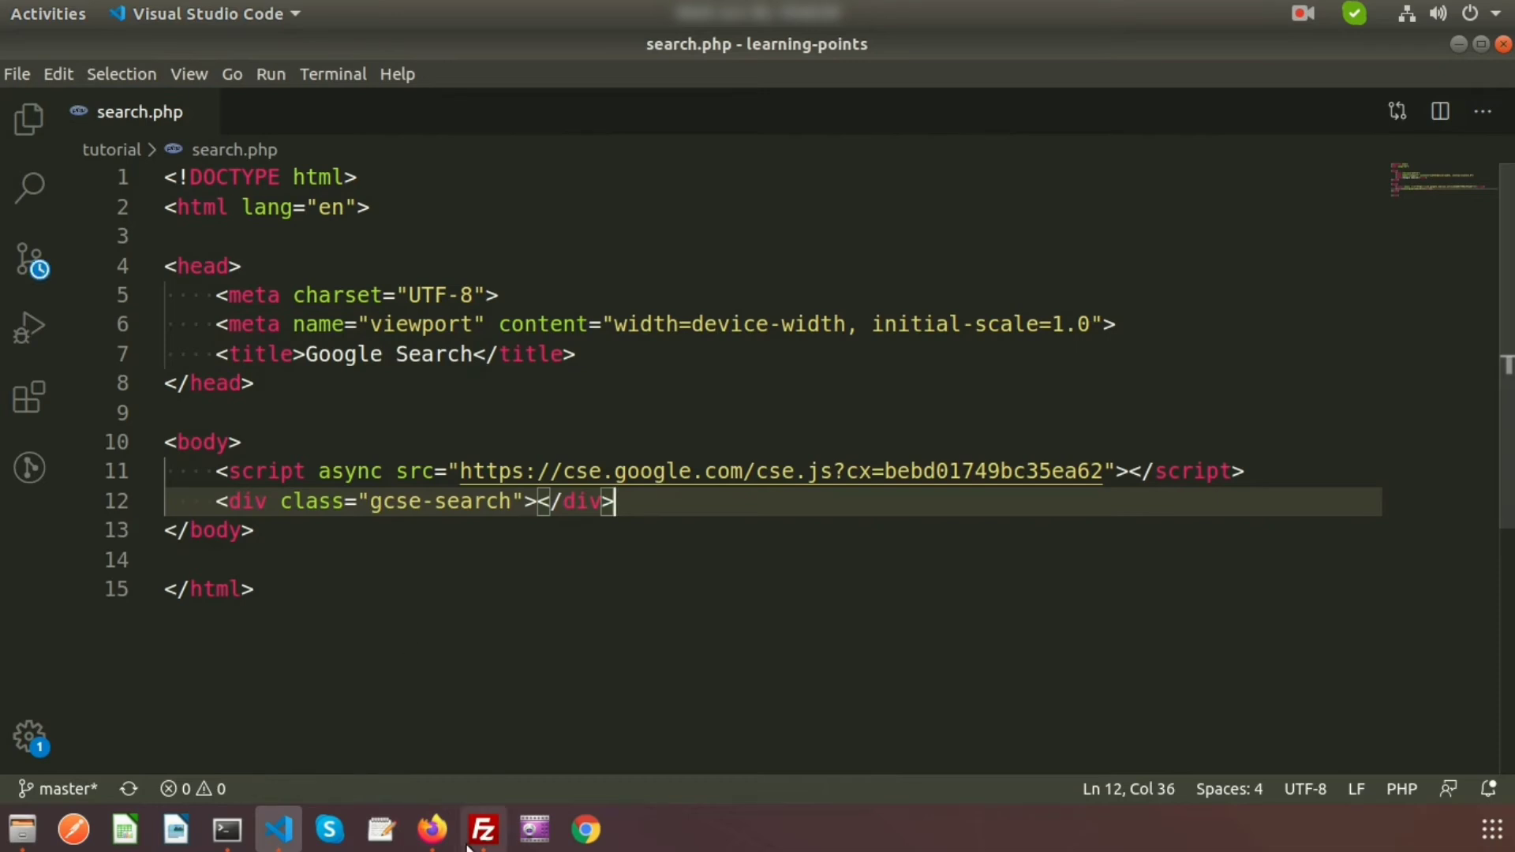
left_click(483, 828)
Step: Upload search.php to the server's /tutorial folder, overwriting the existing copy
double_click(92, 435)
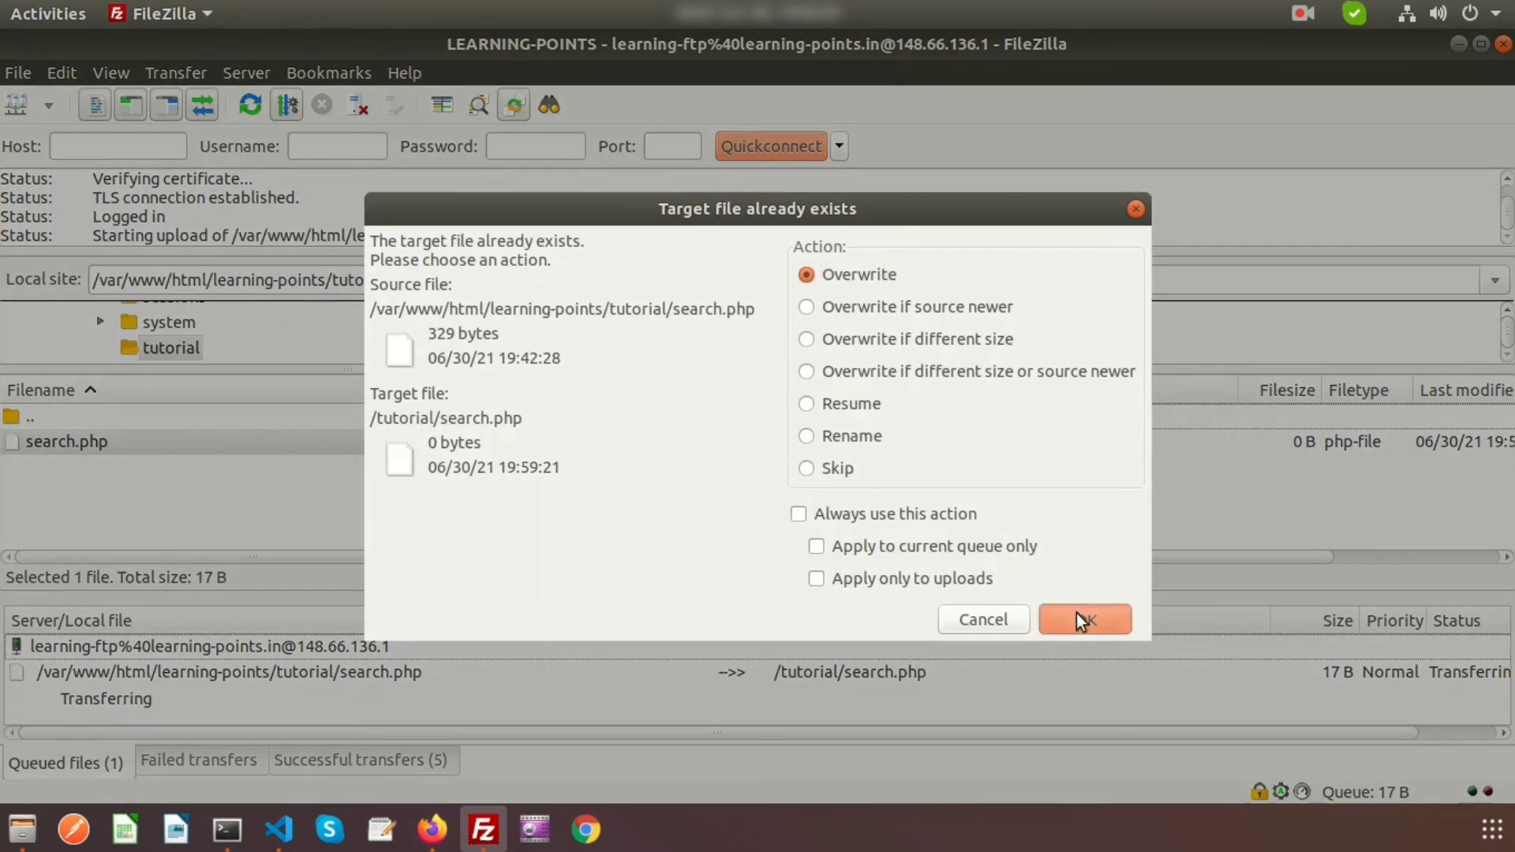
left_click(1076, 619)
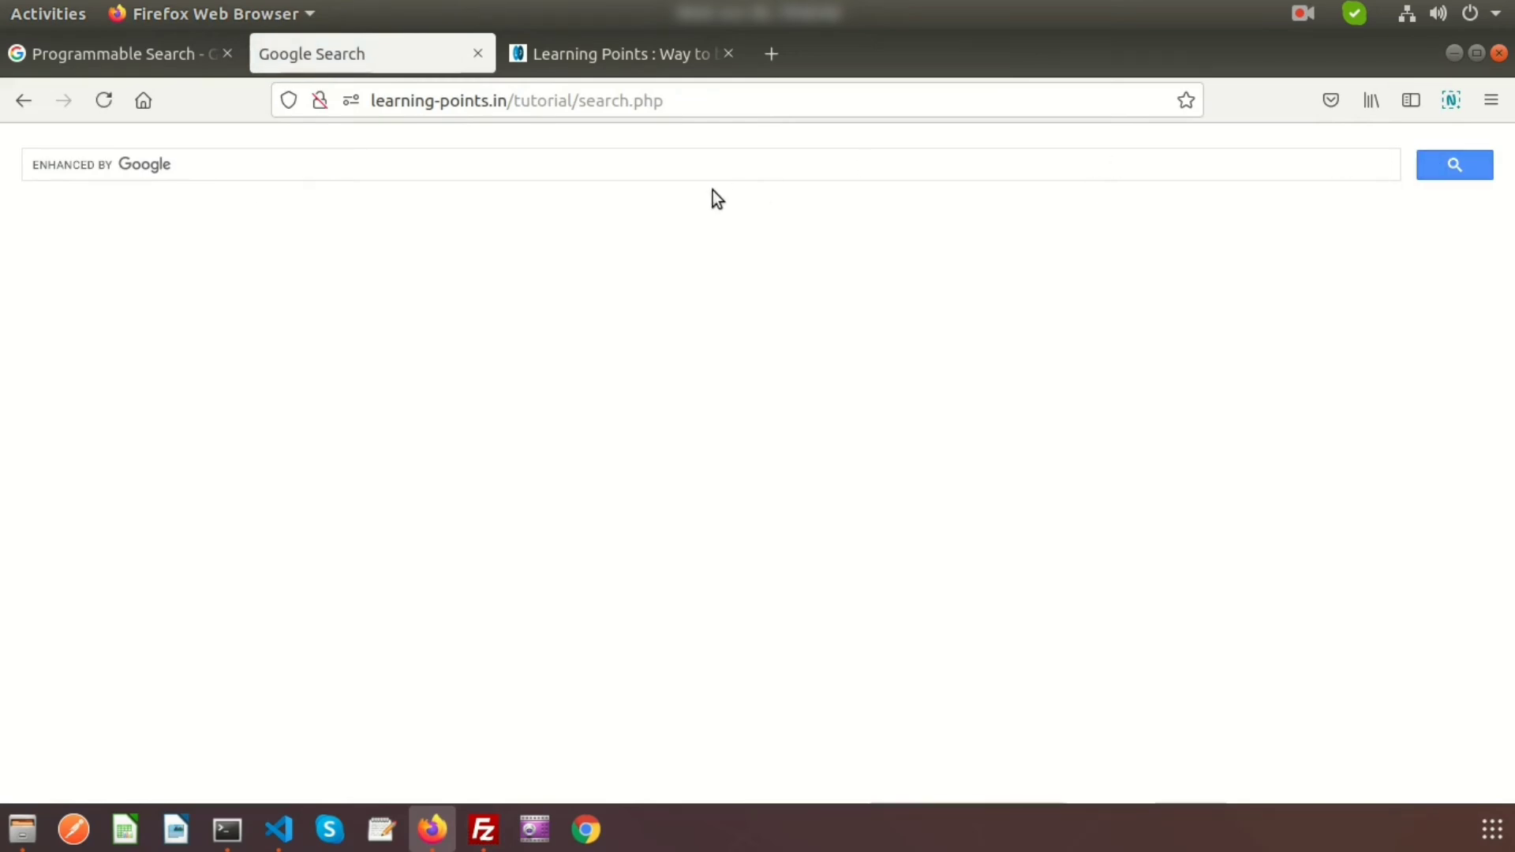
Step: Search 'php' on the live page, review the ~17 results, close them, then open the Learning Points tab
left_click(372, 163)
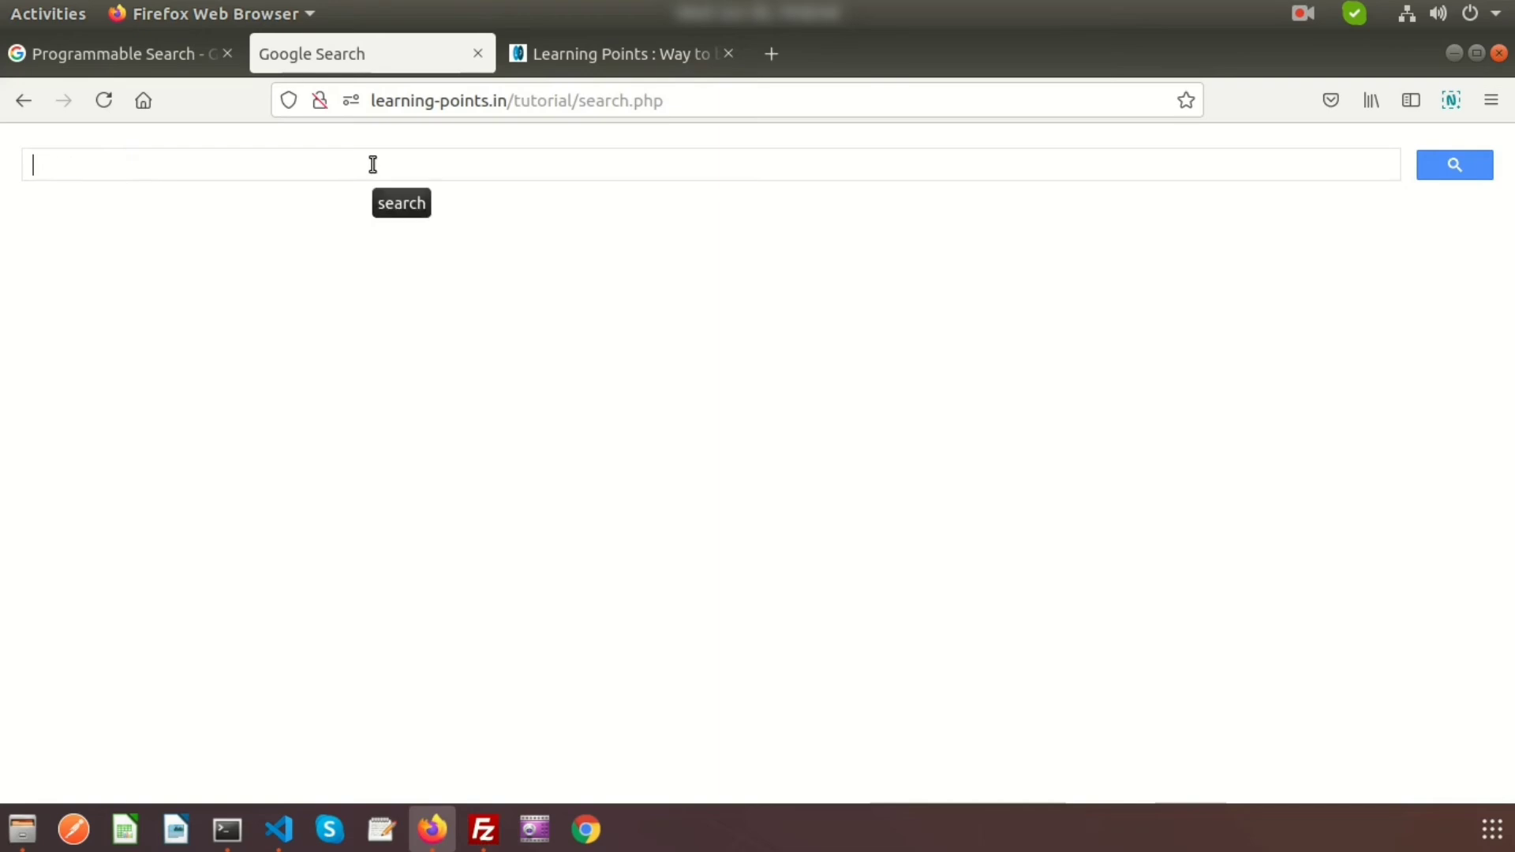
type("php")
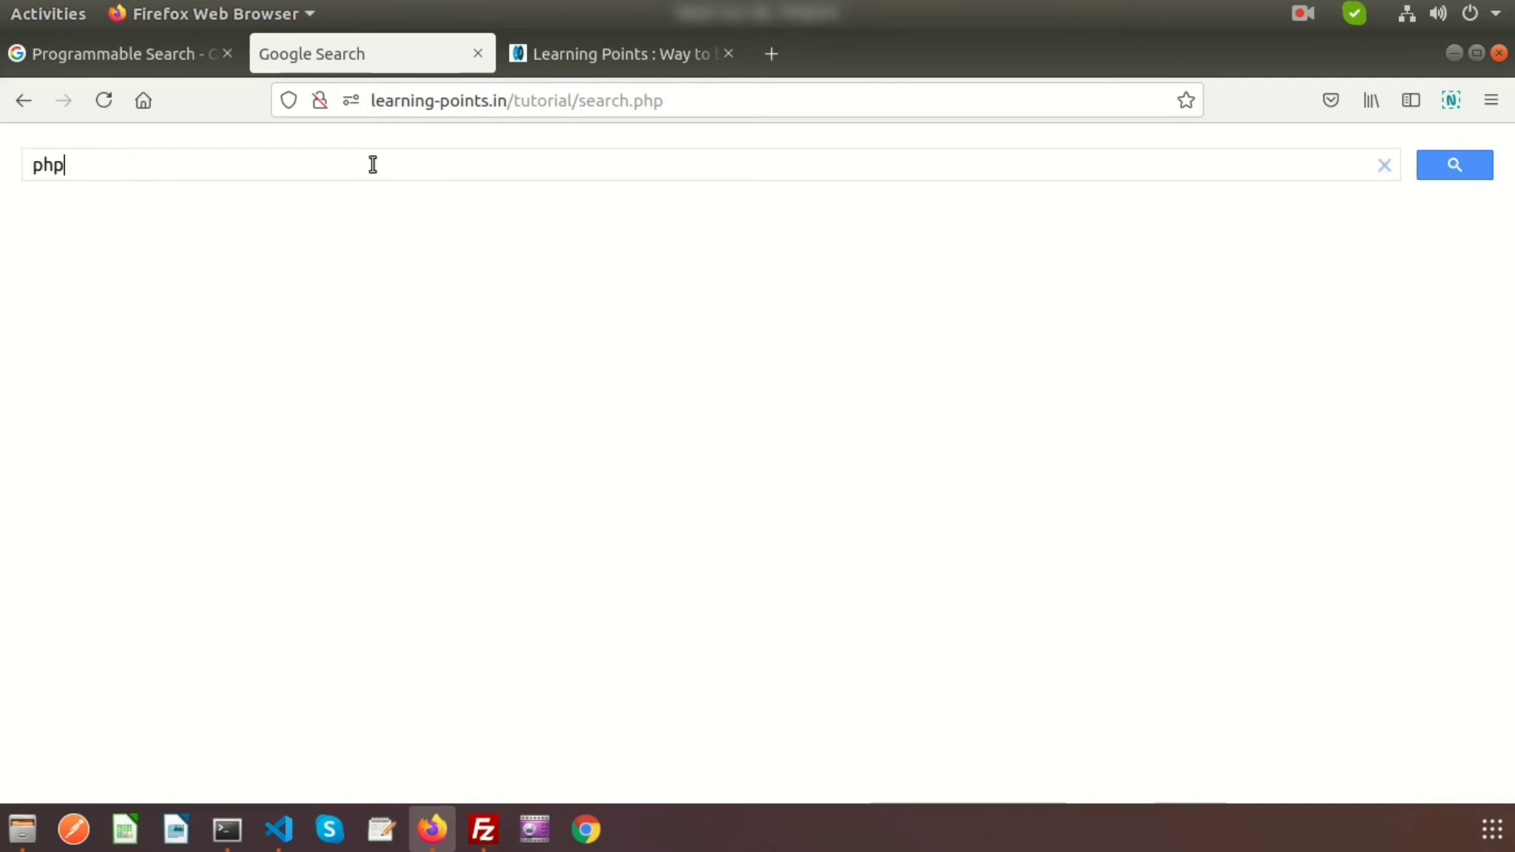
left_click(1445, 168)
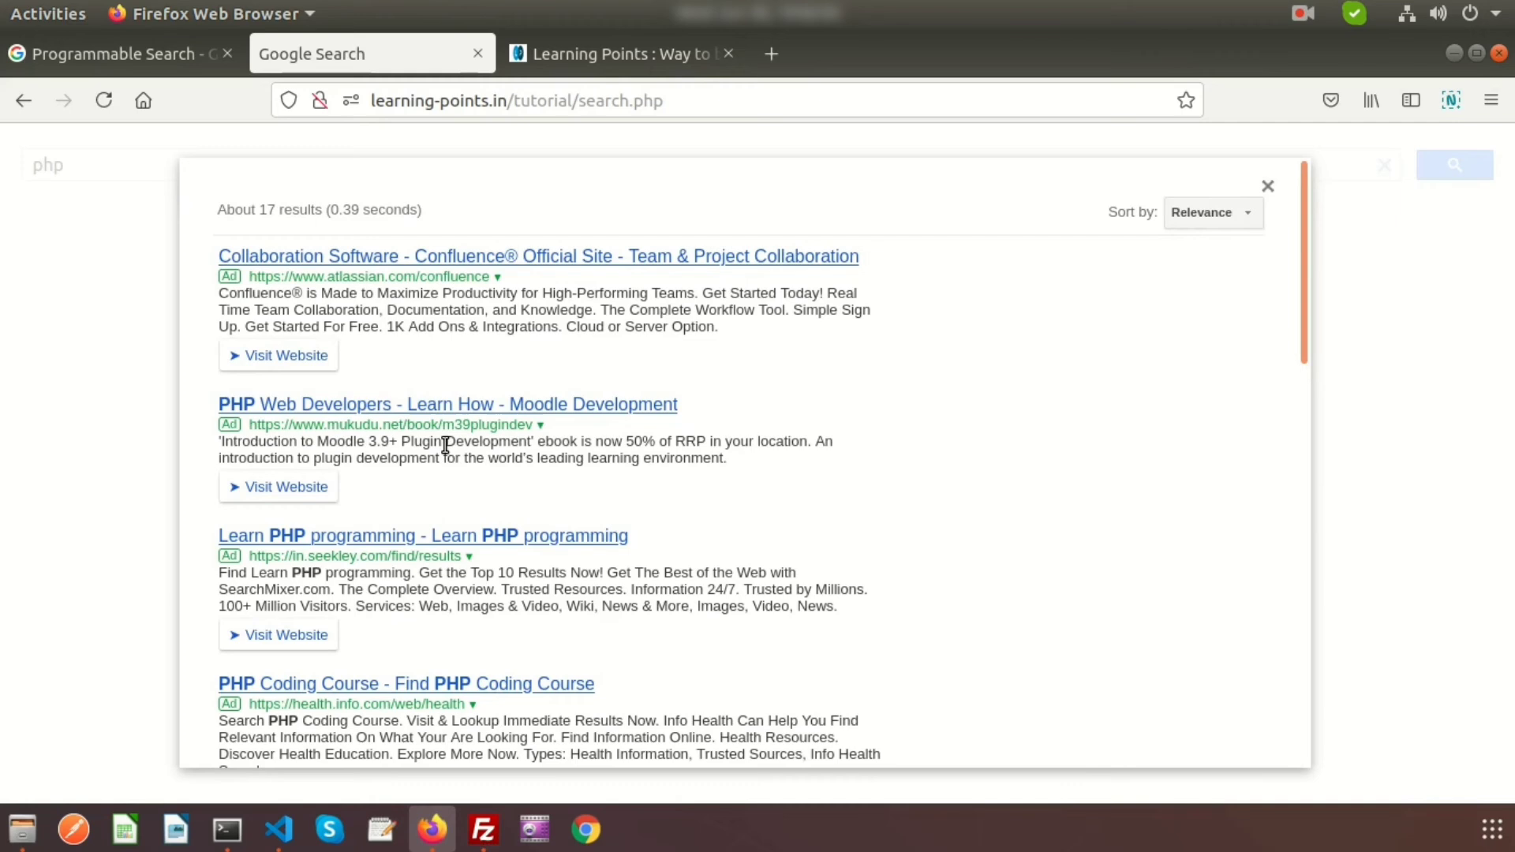
scroll(453, 442, "down", 4)
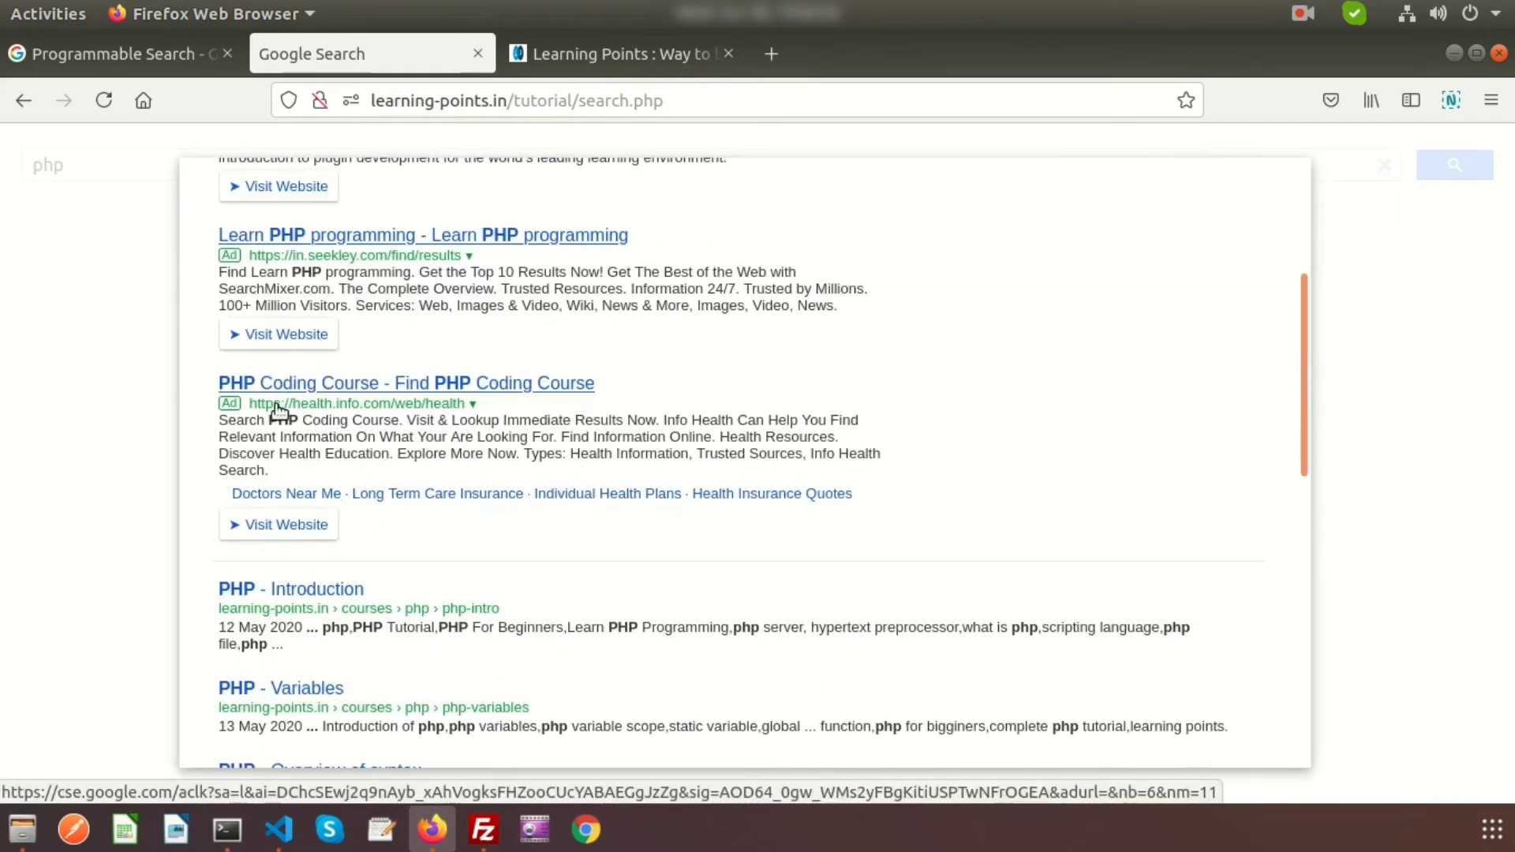
scroll(278, 411, "down", 3)
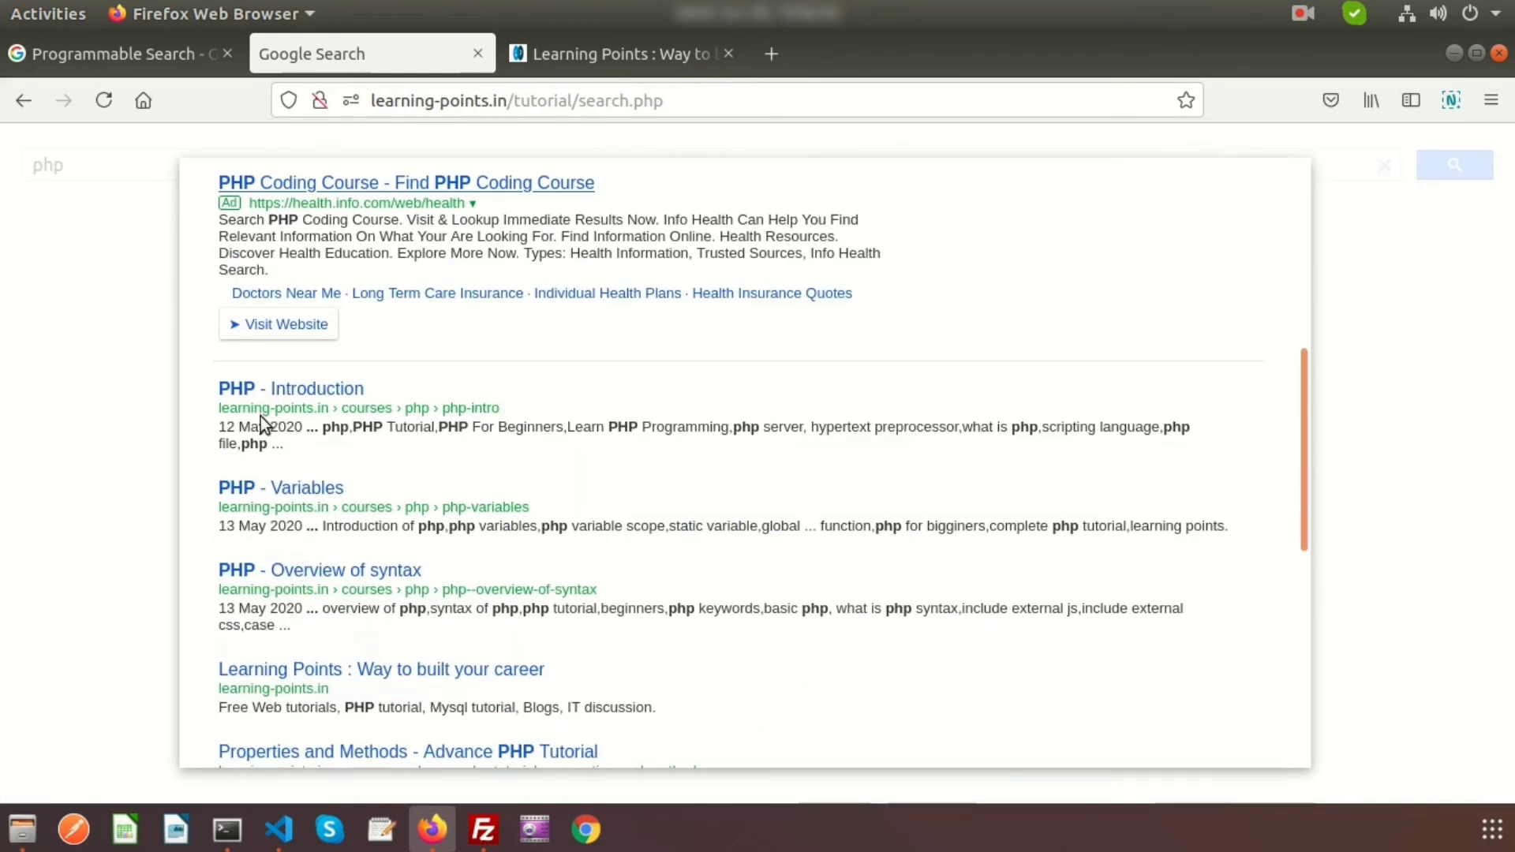
scroll(404, 481, "up", 4)
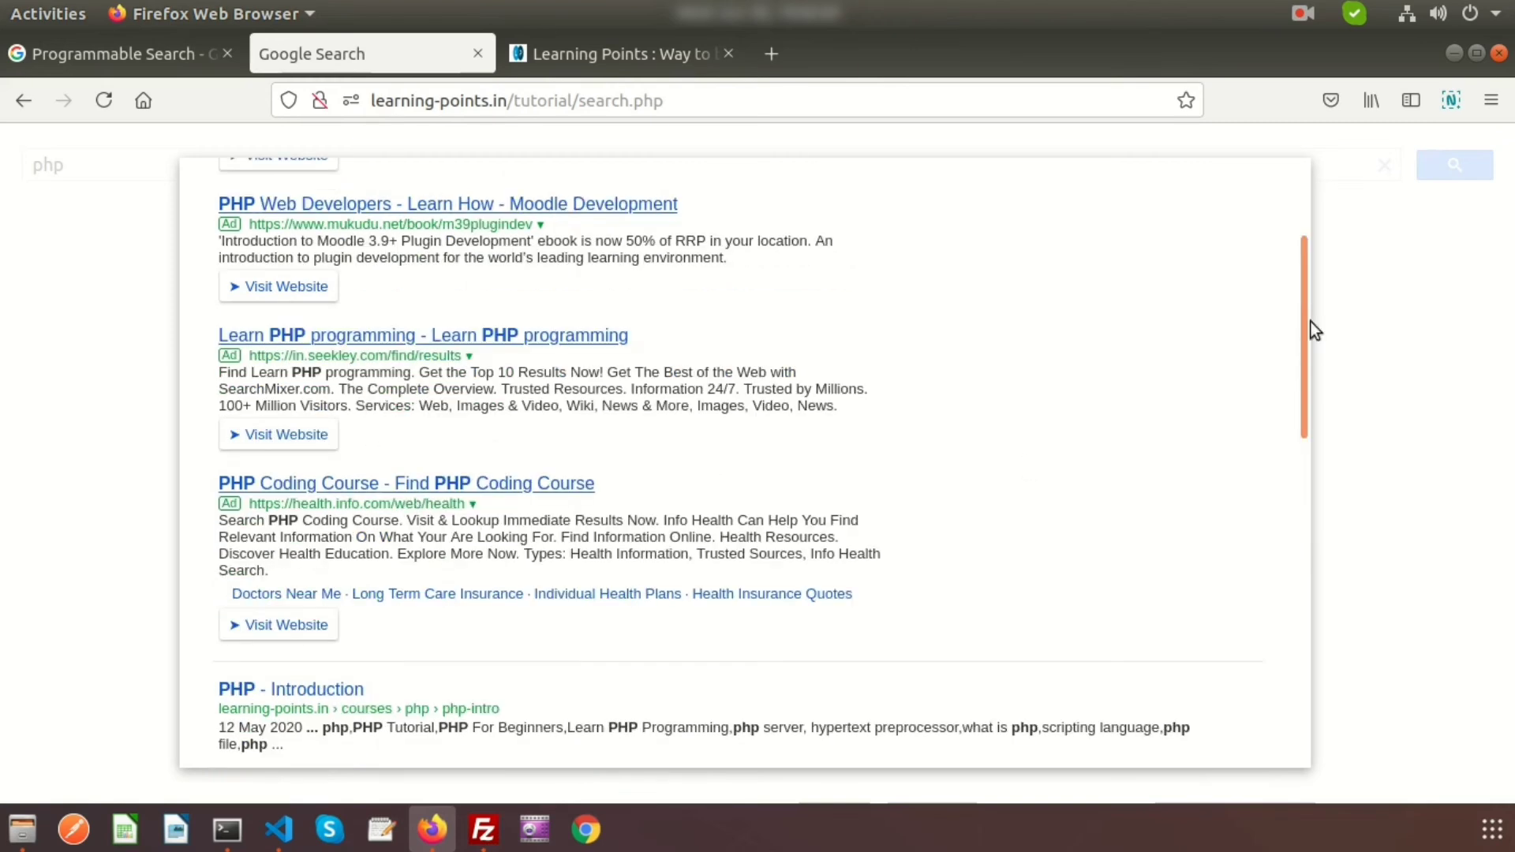
scroll(1267, 328, "up", 3)
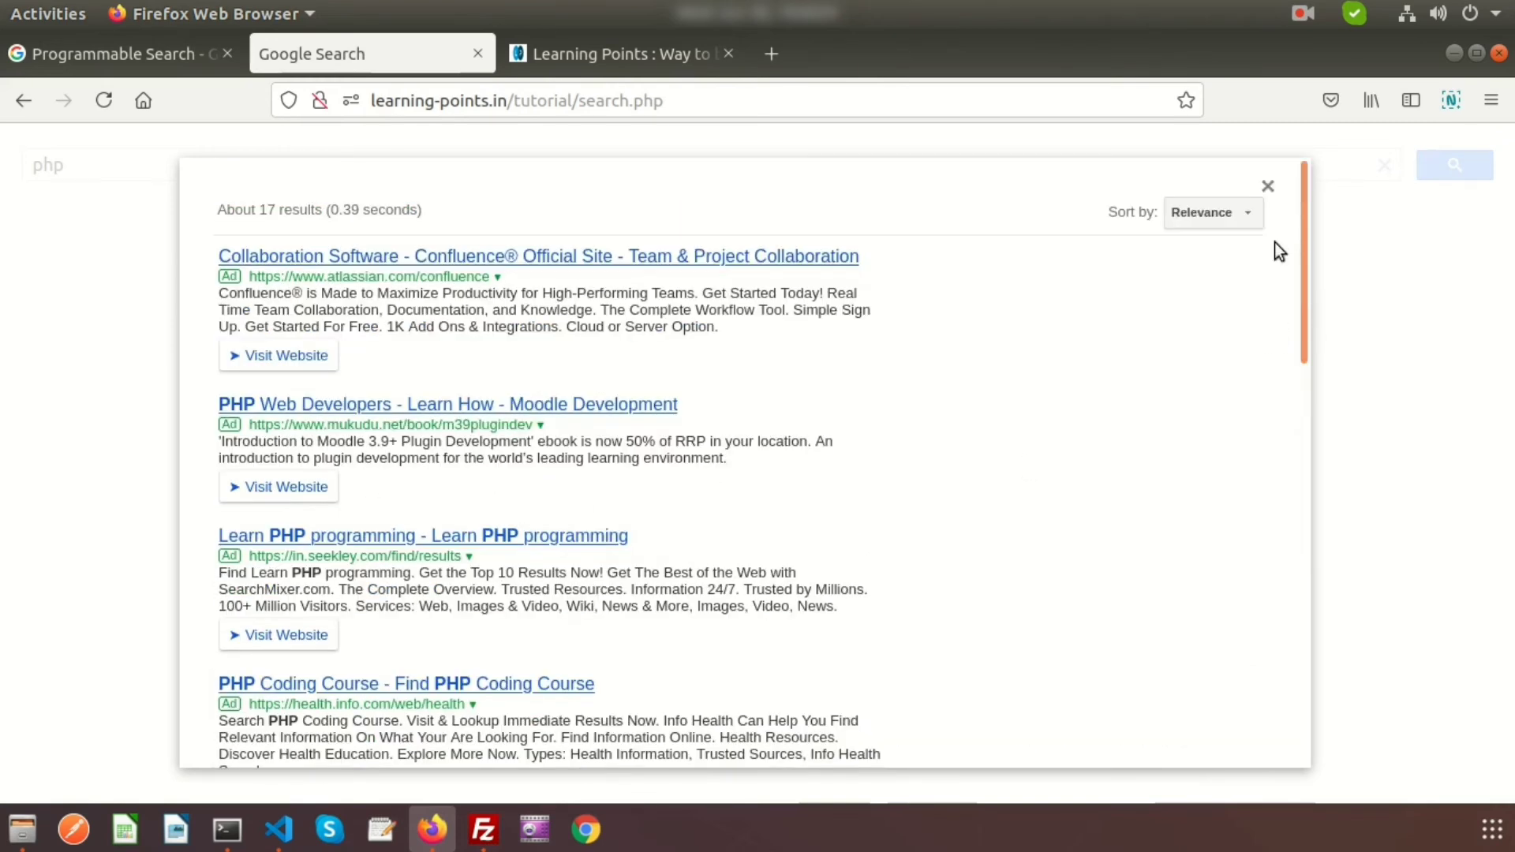
left_click(1268, 187)
left_click(607, 50)
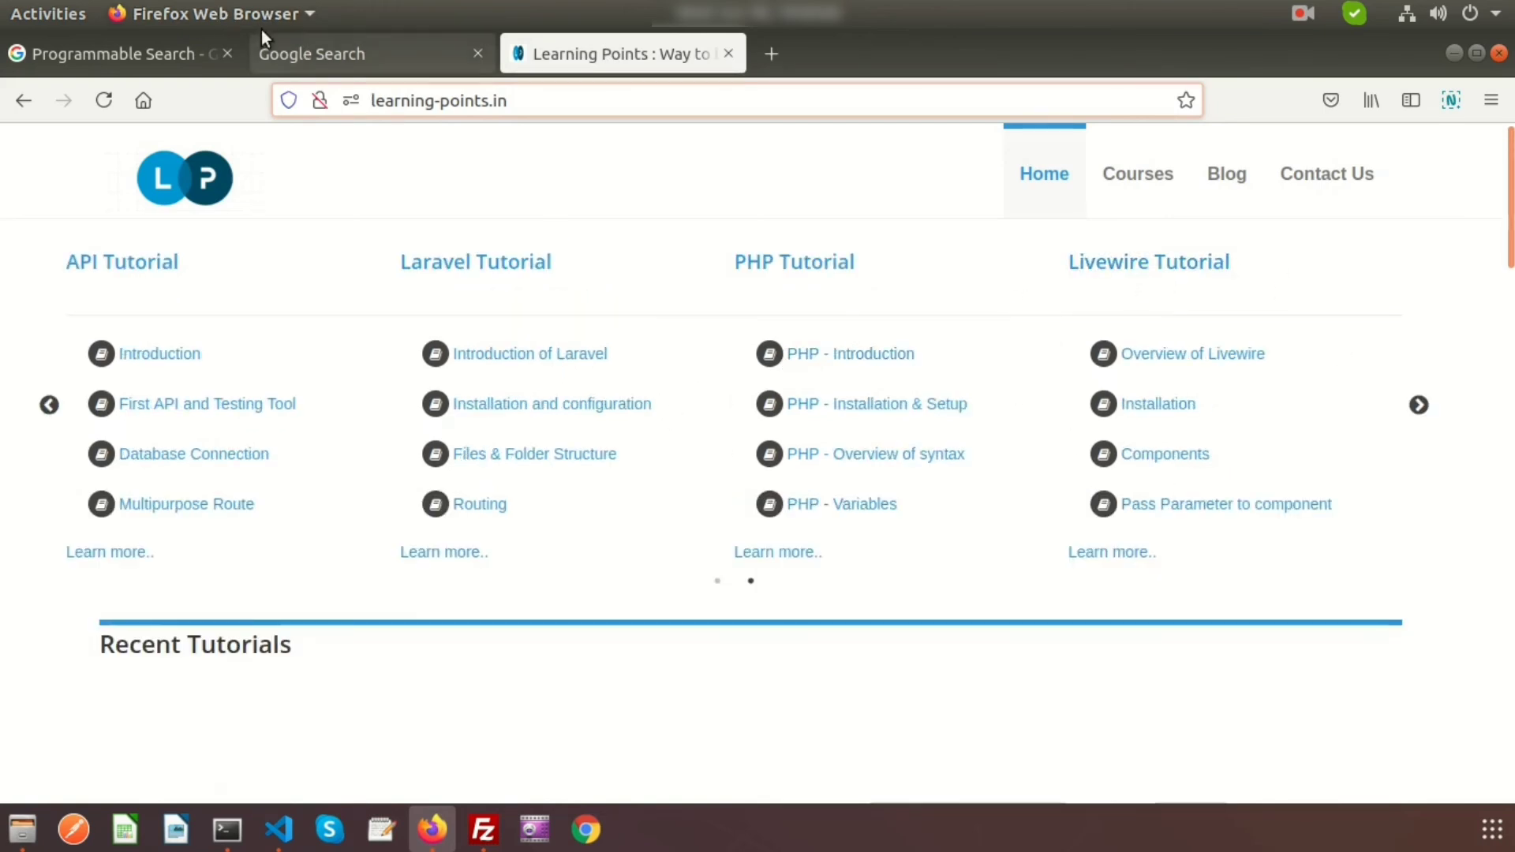
Step: Search 'laravel' on the live search page and browse the Learning Points results
left_click(308, 54)
left_click(227, 169)
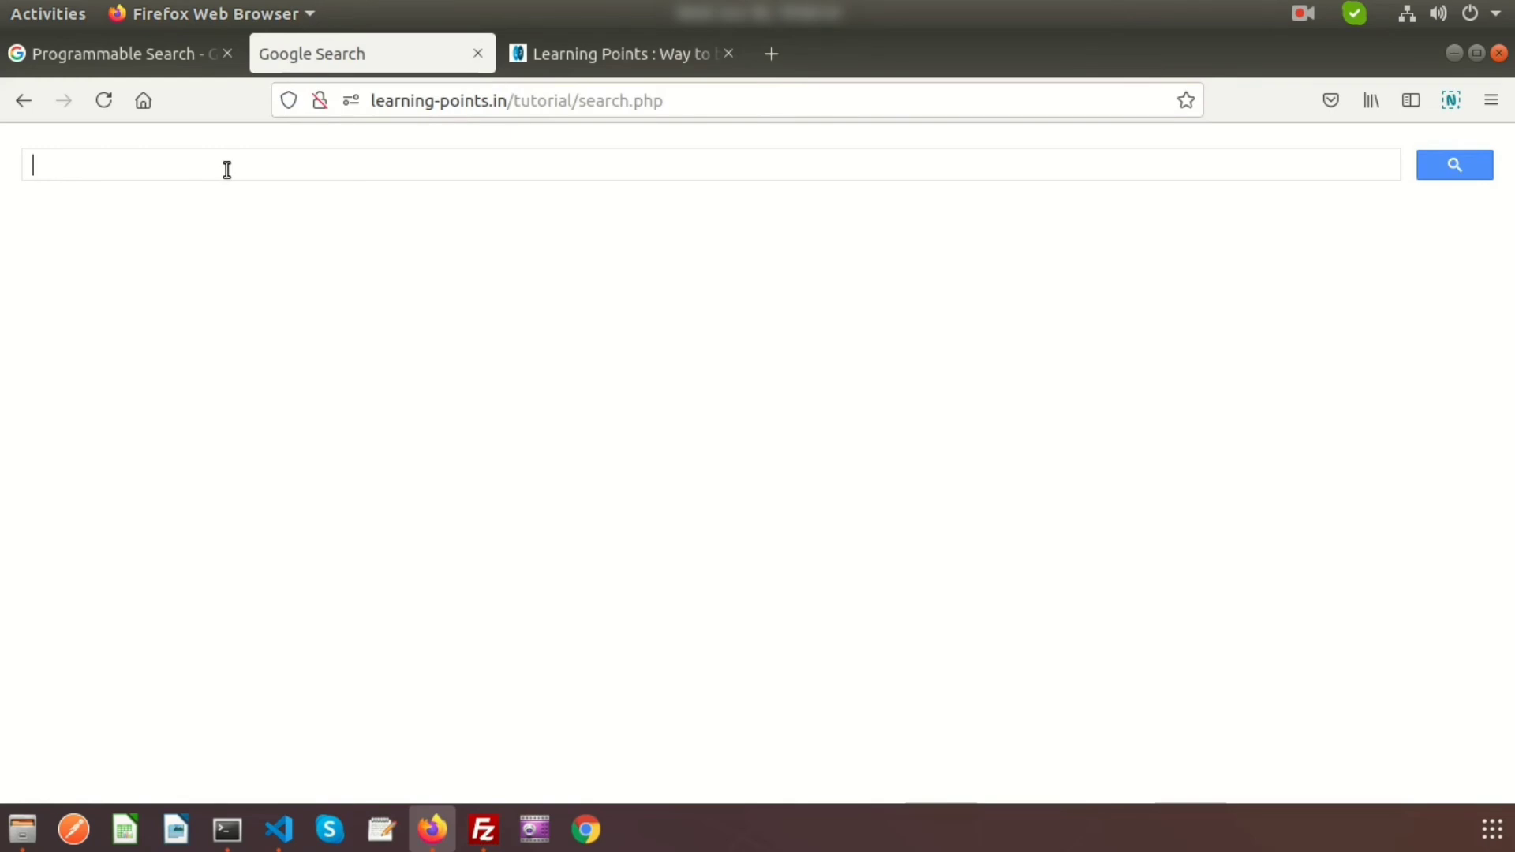
type("laravel")
left_click(1478, 174)
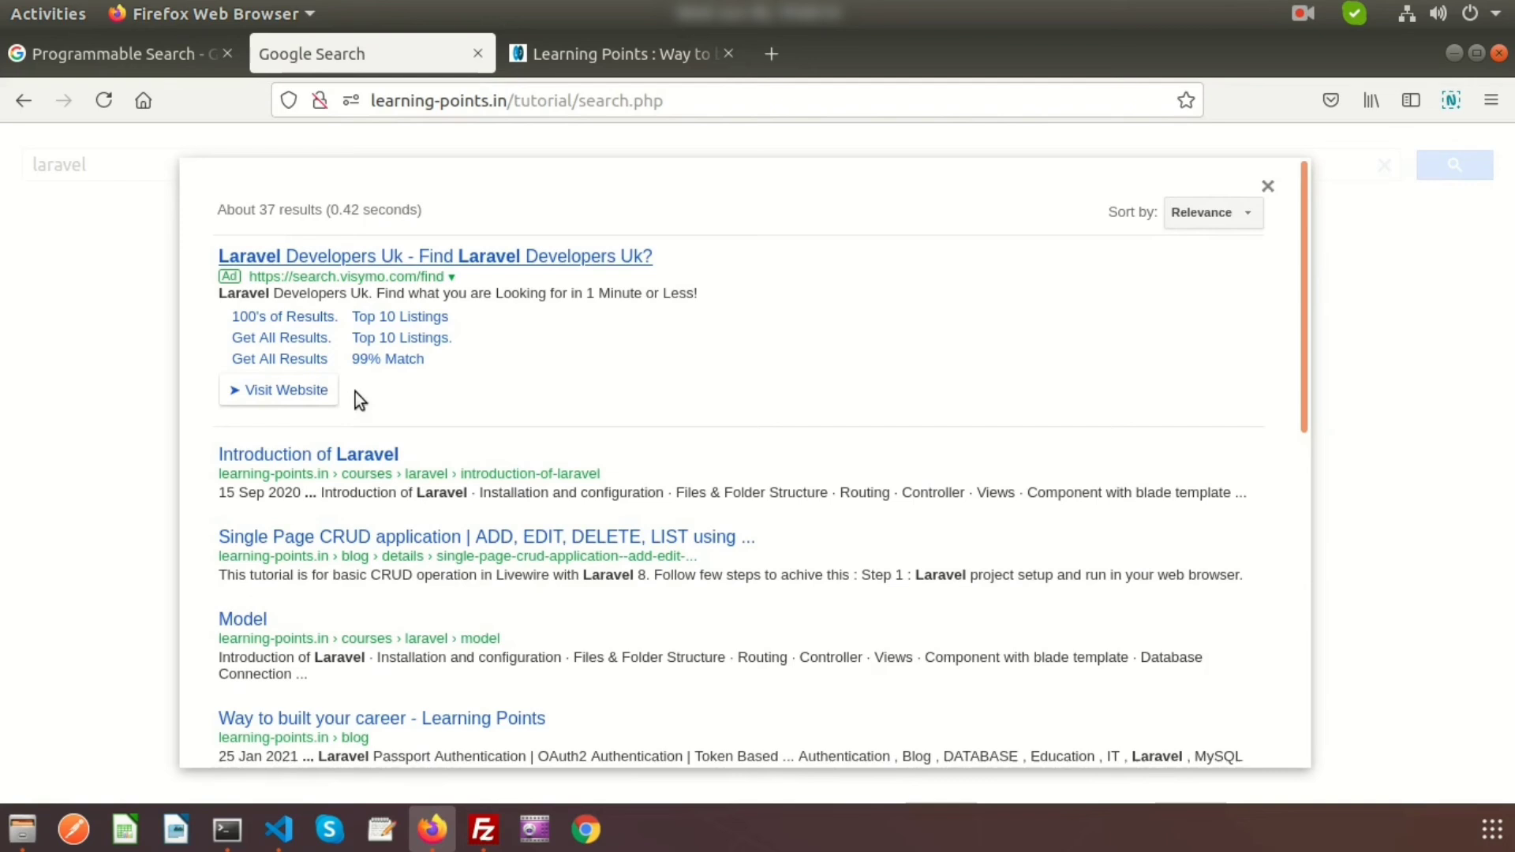
scroll(363, 474, "down", 1)
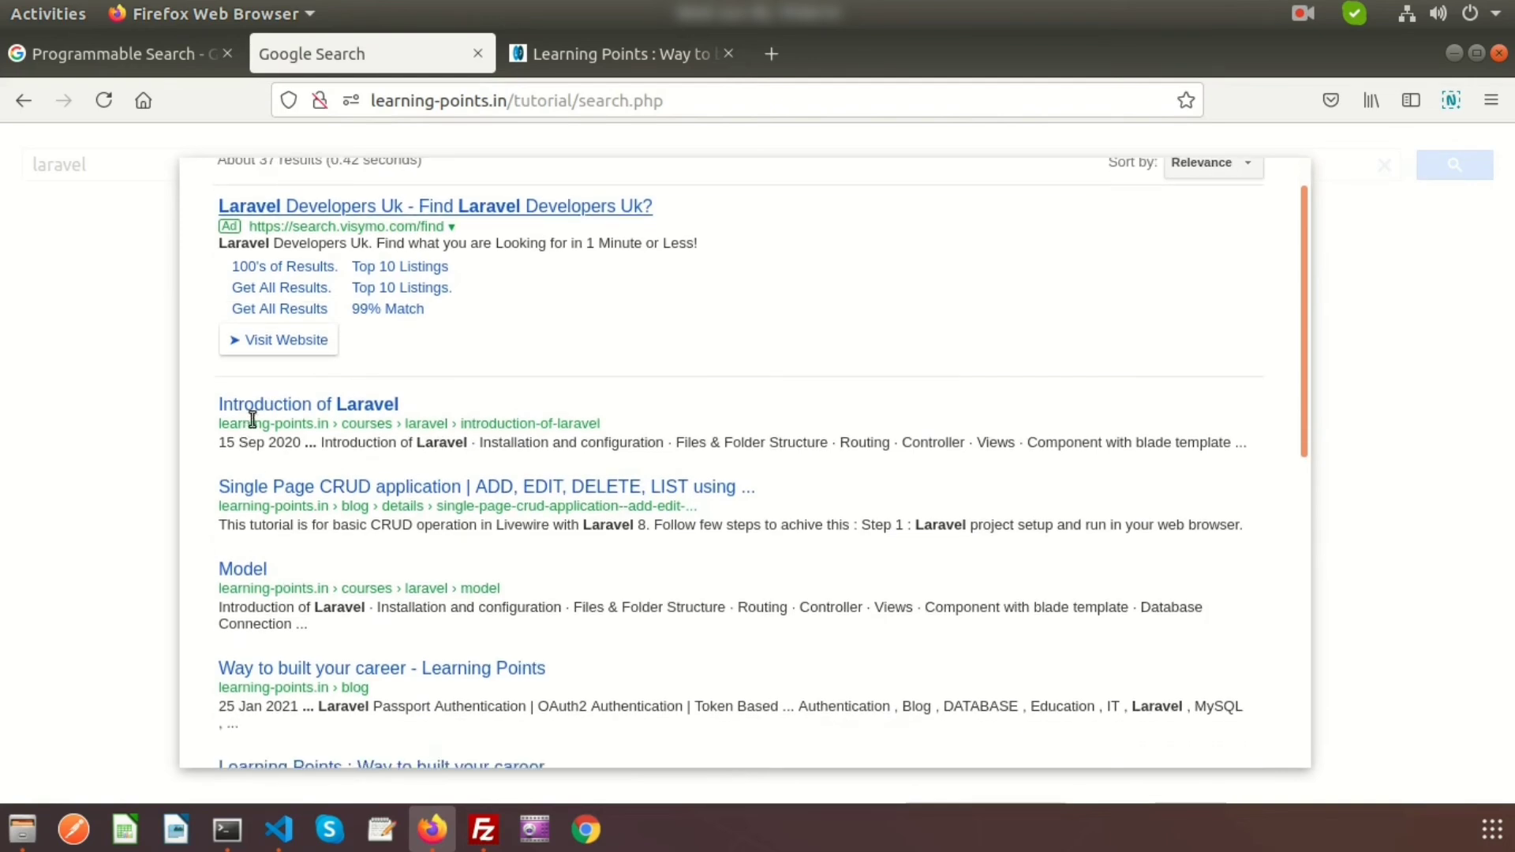
scroll(315, 567, "down", 3)
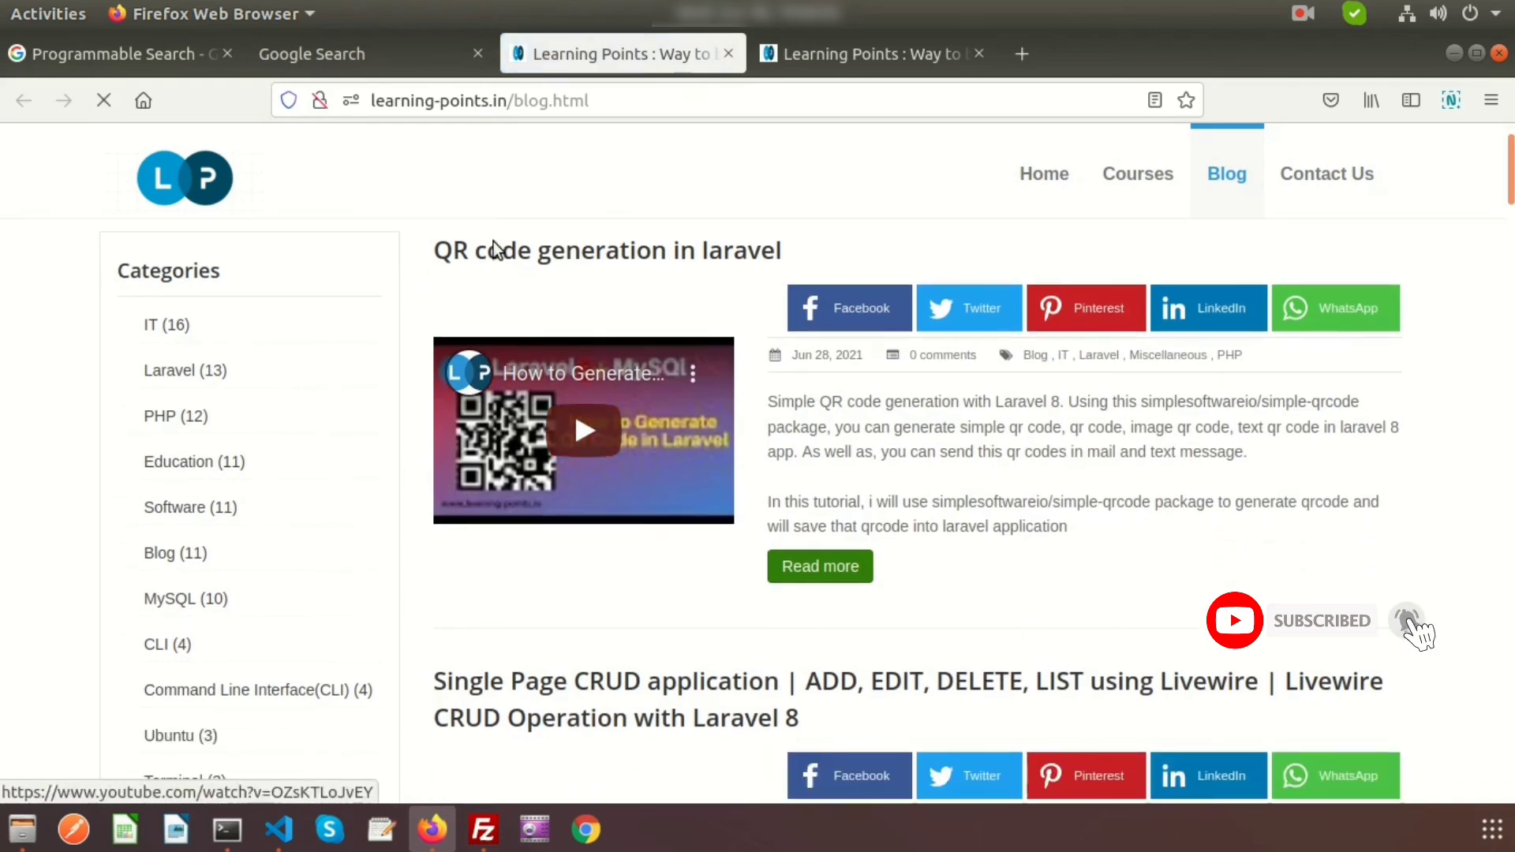
scroll(993, 339, "down", 3)
scroll(992, 339, "down", 2)
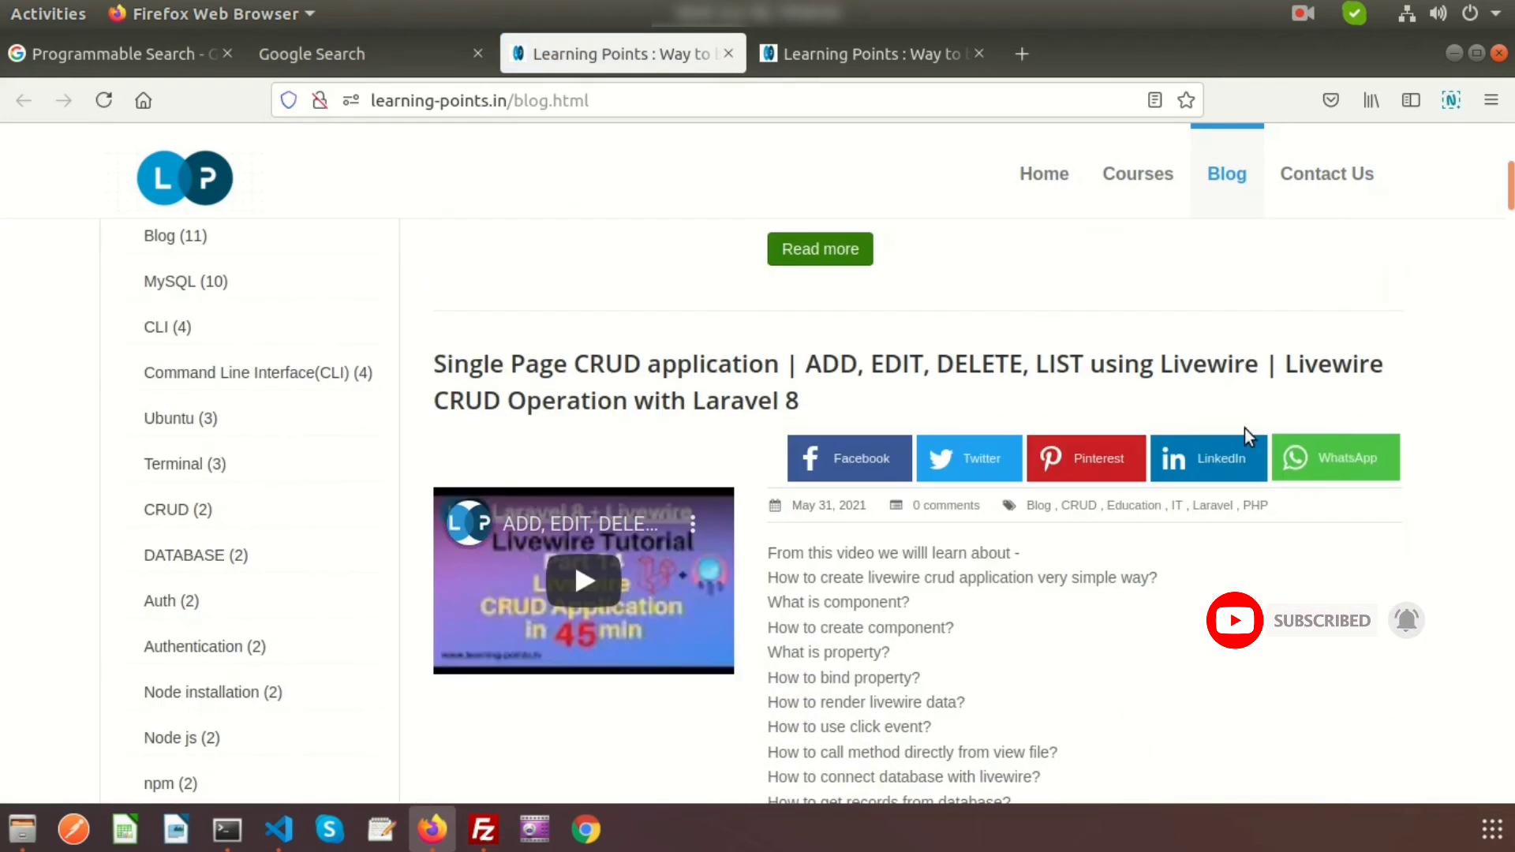
left_click(367, 64)
scroll(608, 542, "up", 1)
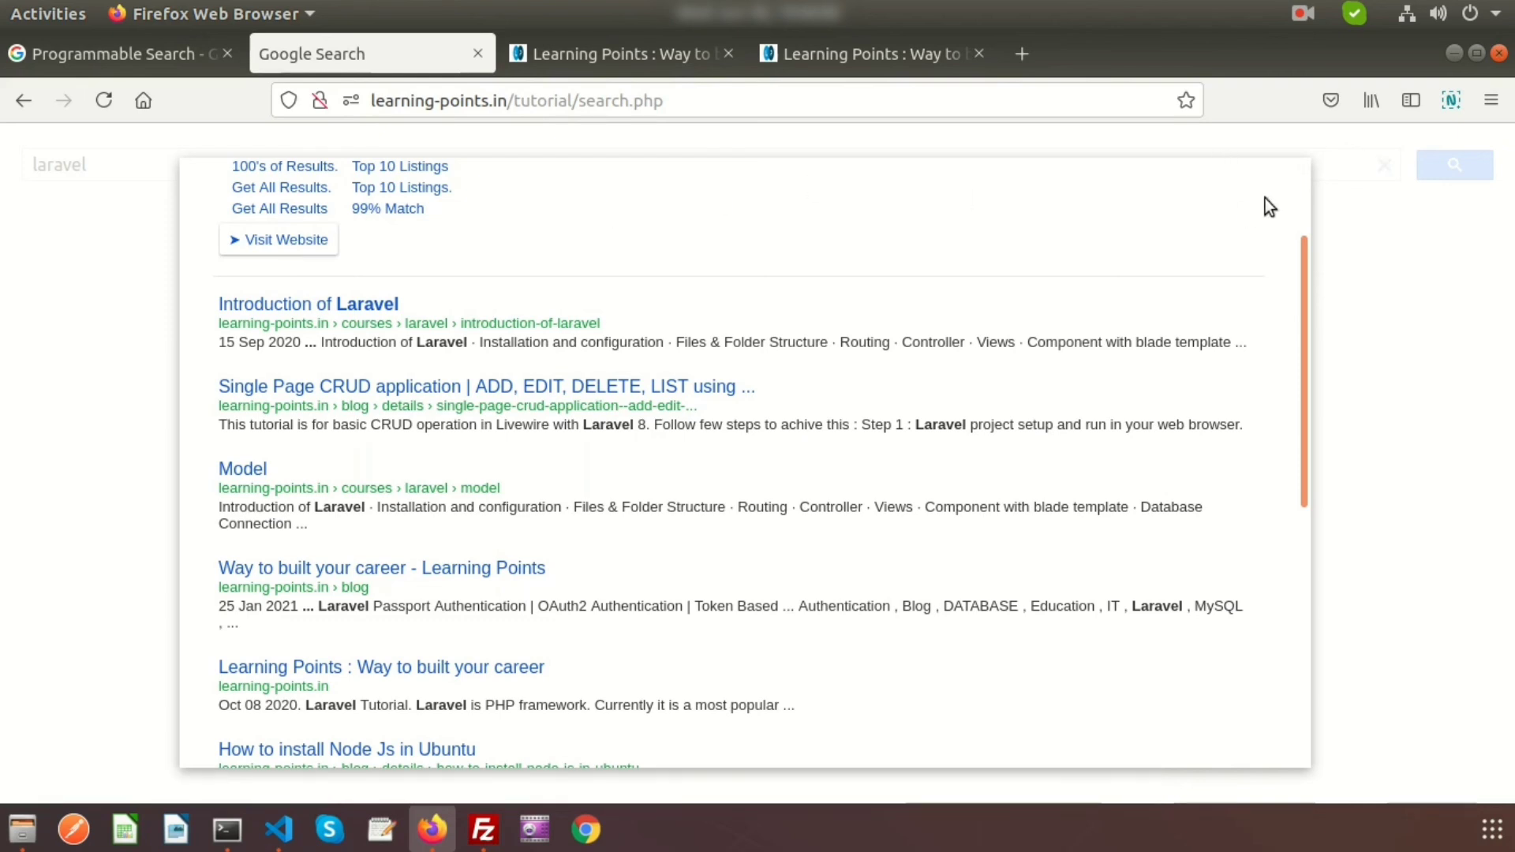
scroll(501, 530, "down", 1)
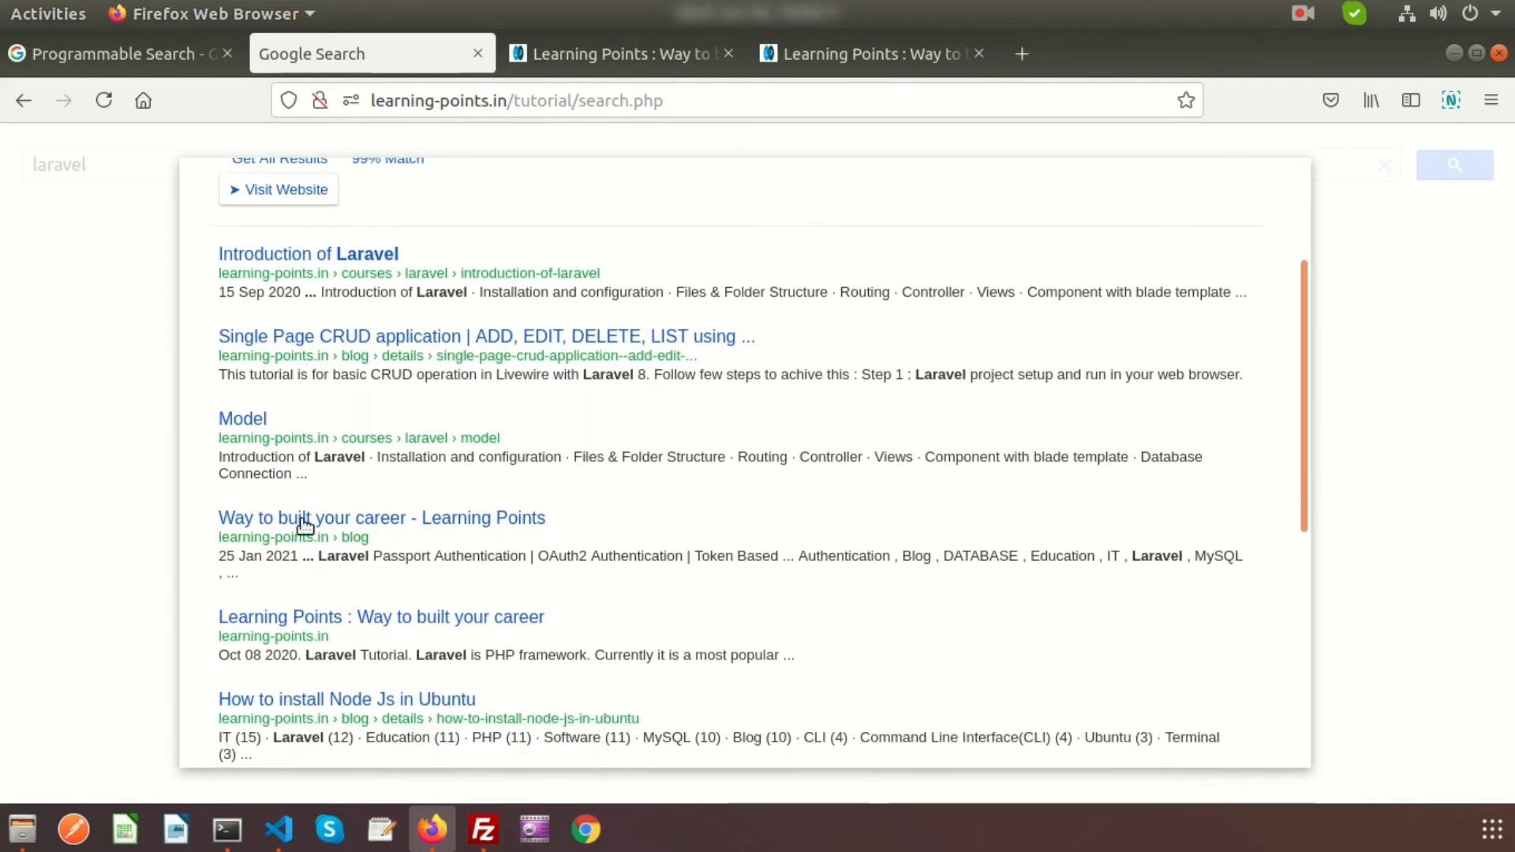